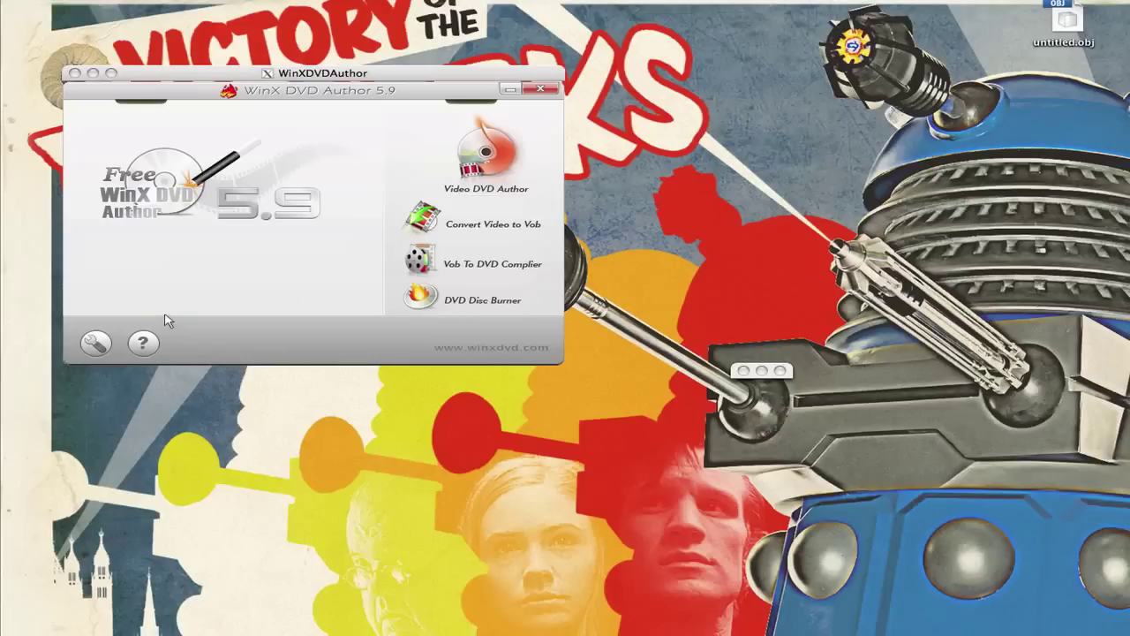
Step: Review the DVD authoring subtitle and disc burner preferences, then close them unchanged
click(99, 342)
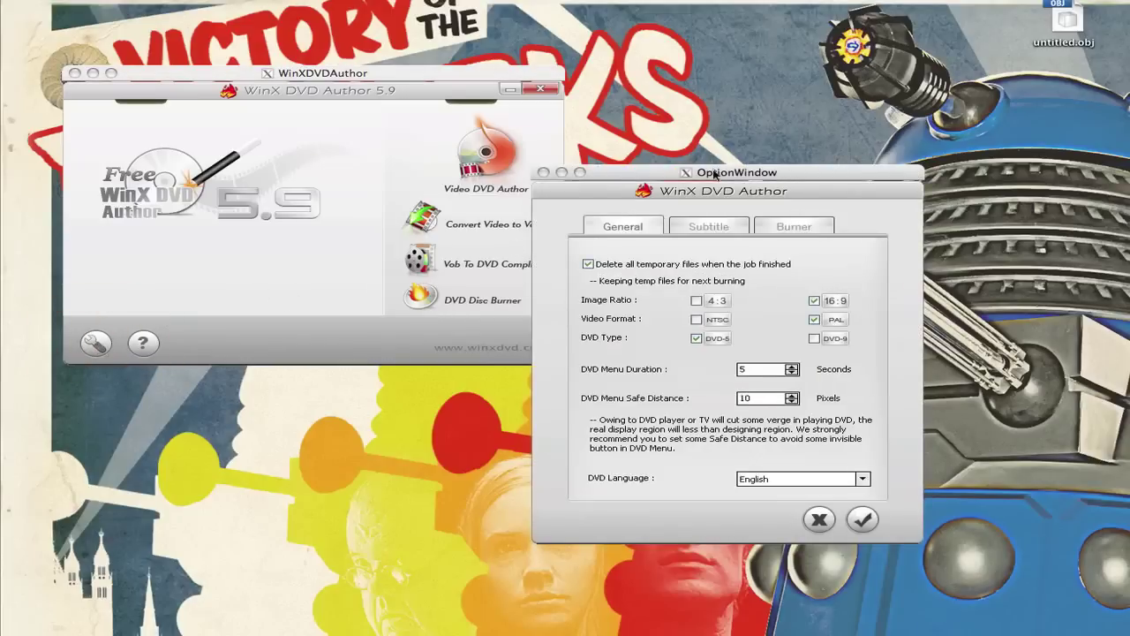
drag(715, 173, 445, 79)
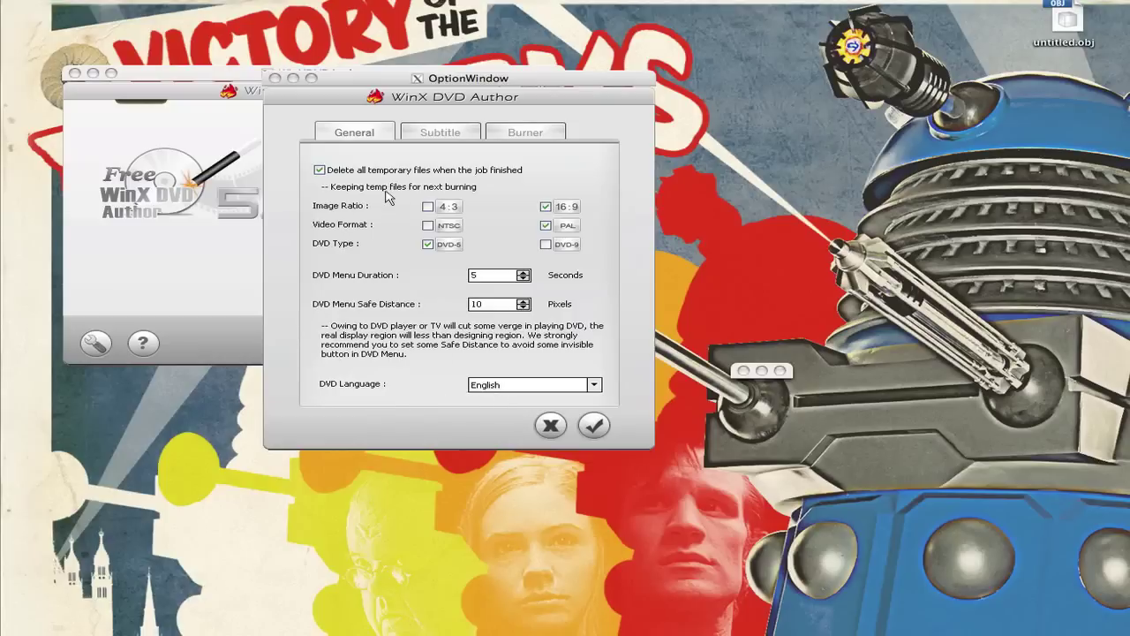
click(423, 129)
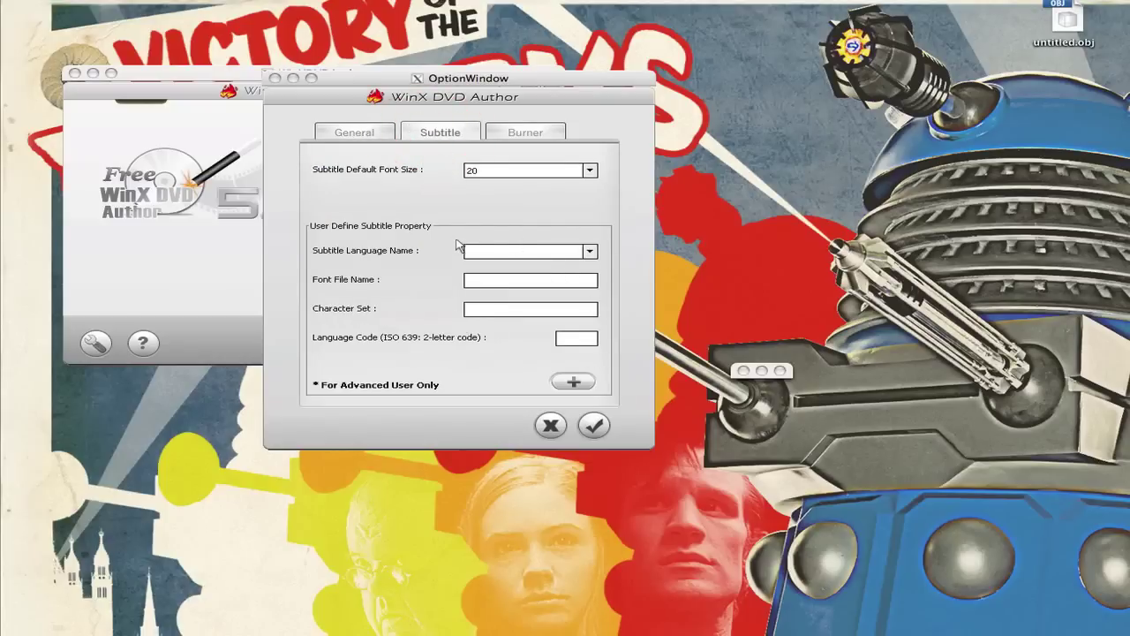
click(518, 133)
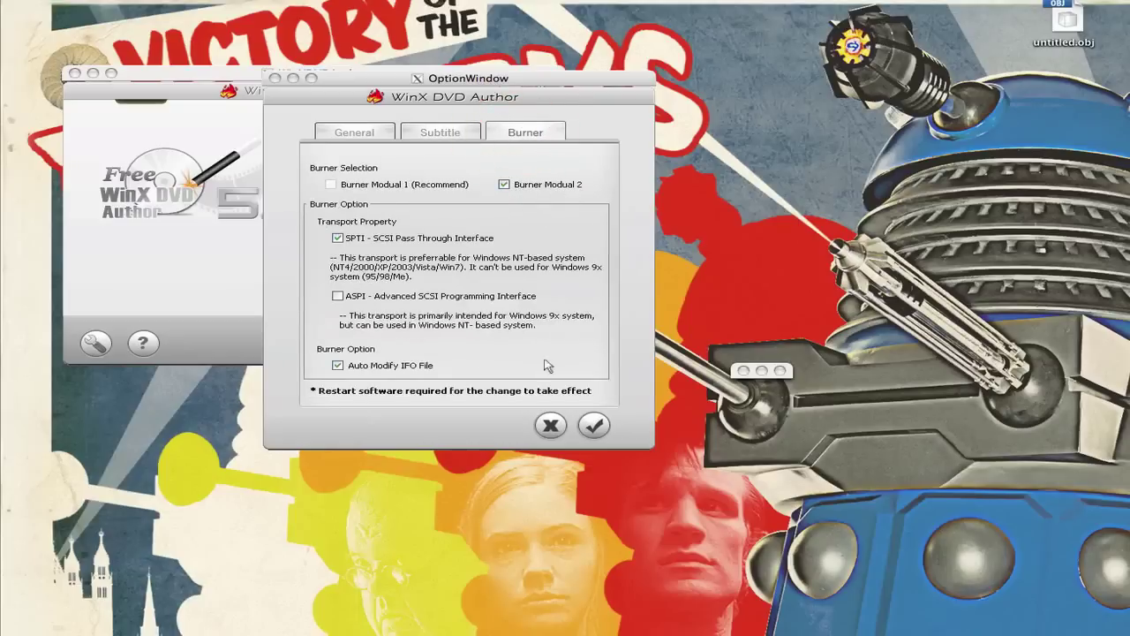
click(551, 428)
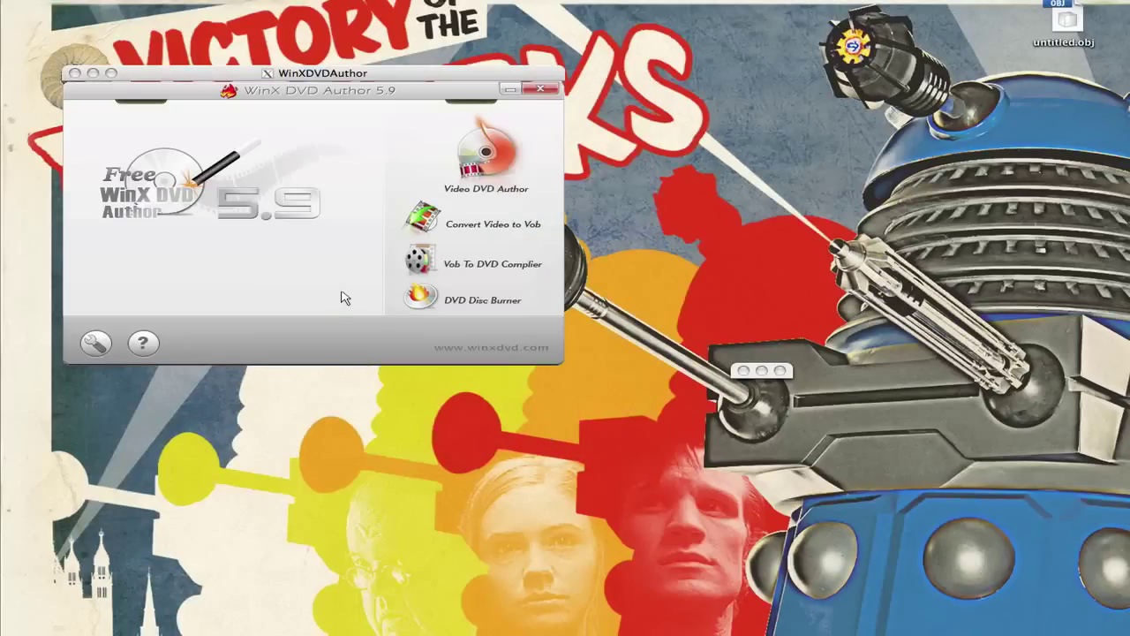
Step: Start a new video DVD project and browse to the Z: drive for a clip
click(473, 166)
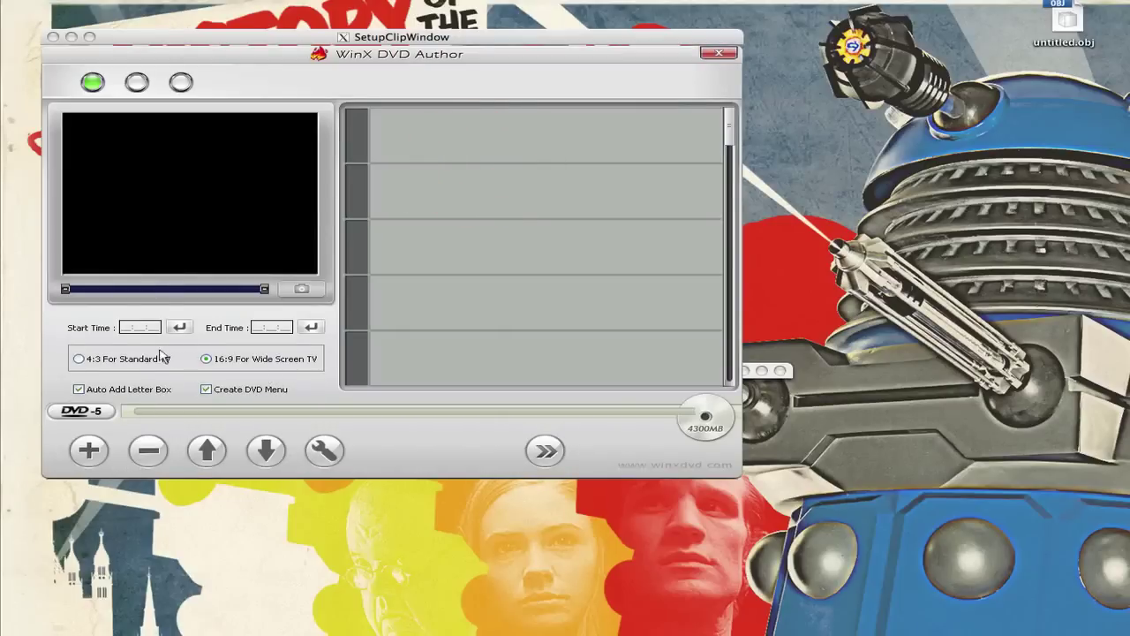
click(89, 450)
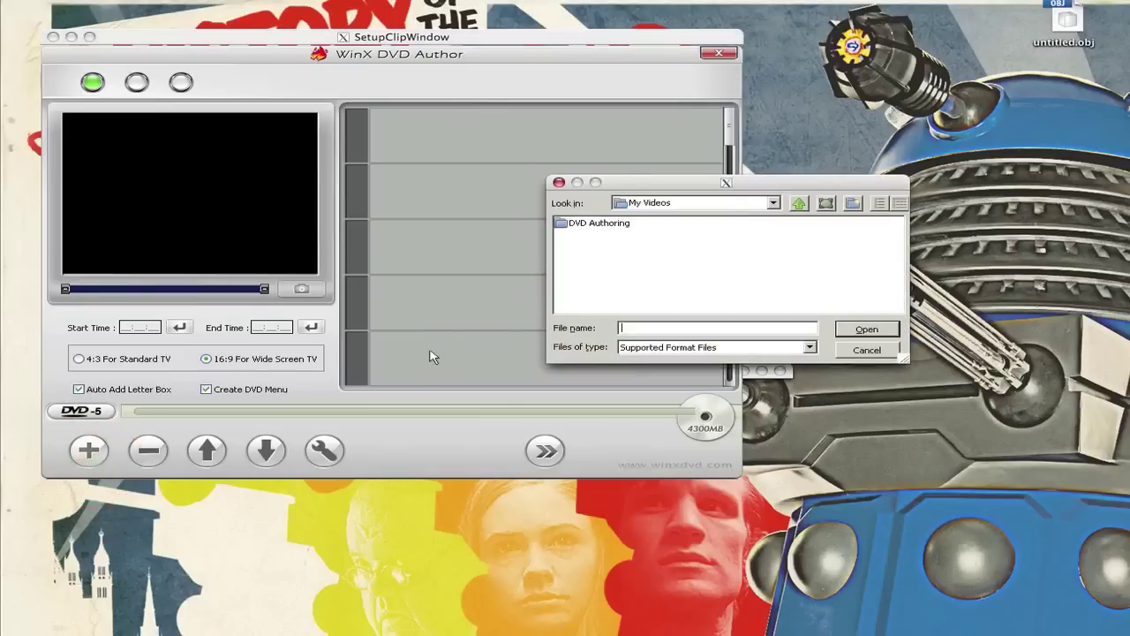
click(672, 203)
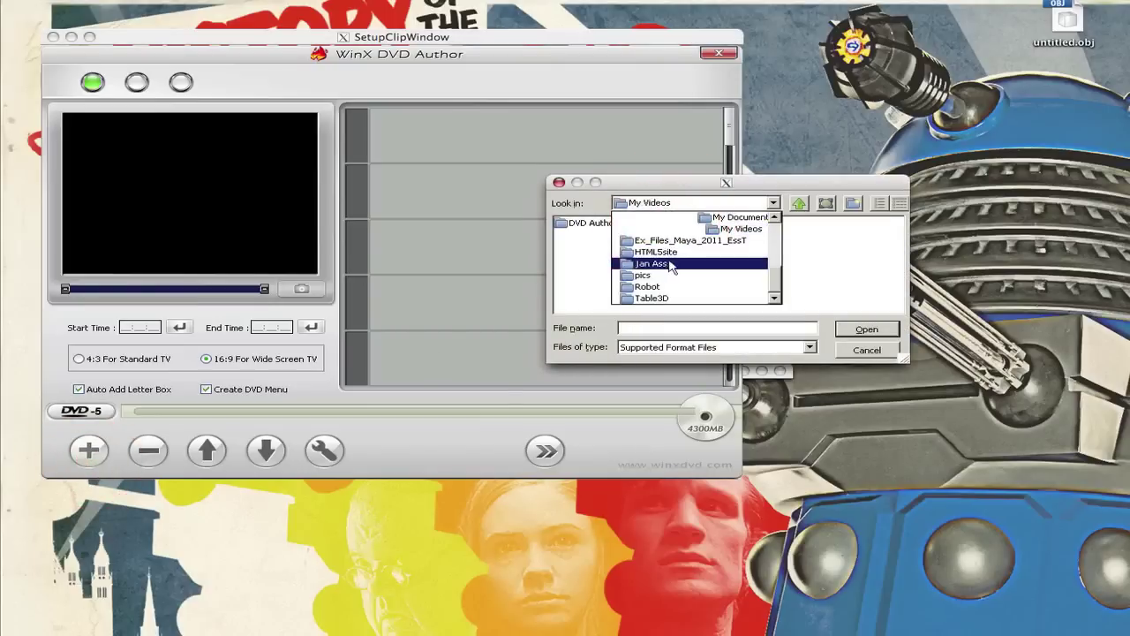
scroll(680, 276, down, 3)
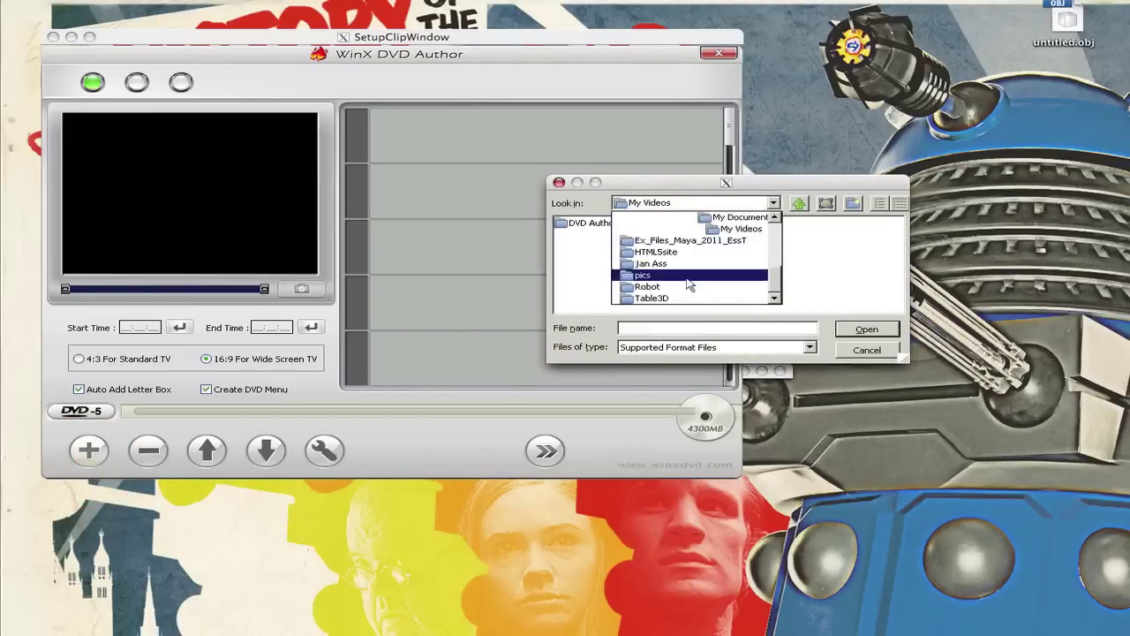
scroll(688, 279, up, 5)
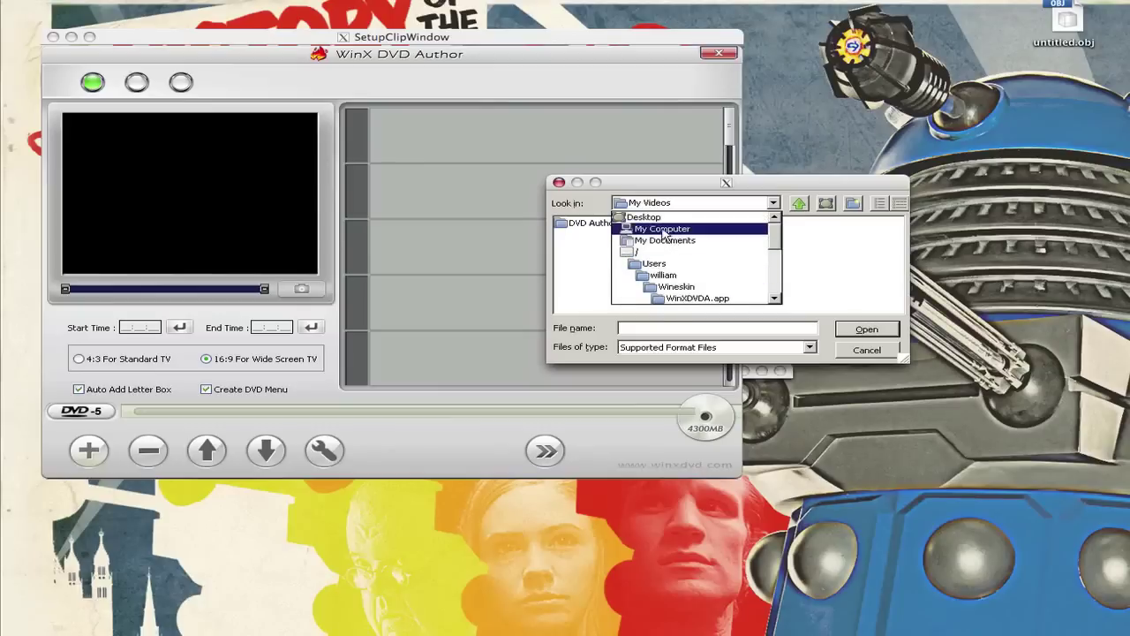
click(658, 231)
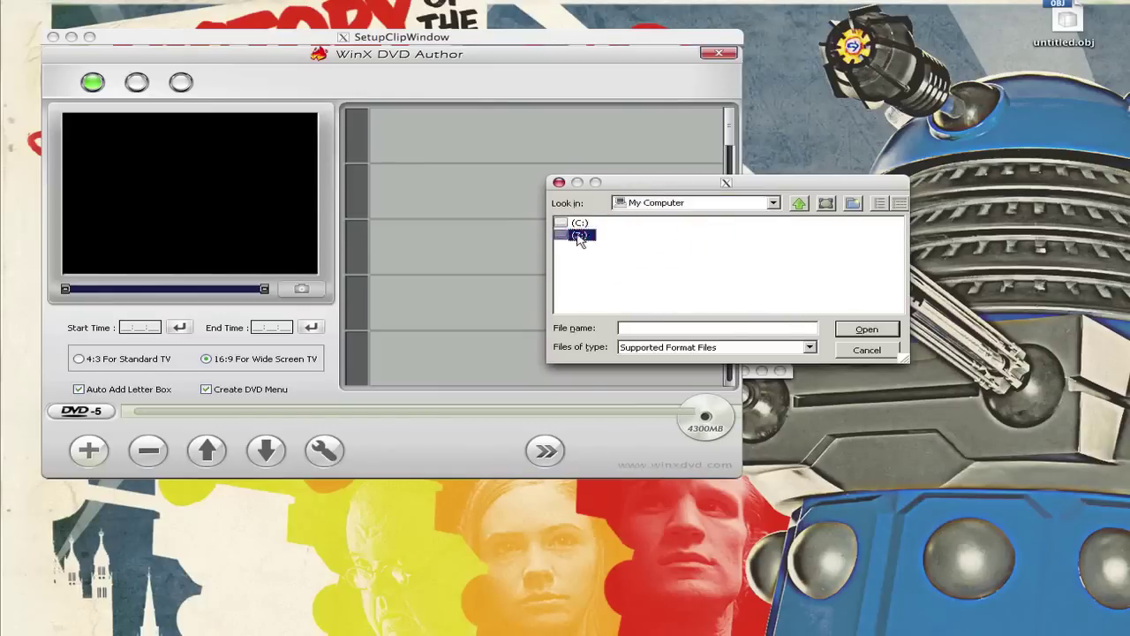
double_click(574, 235)
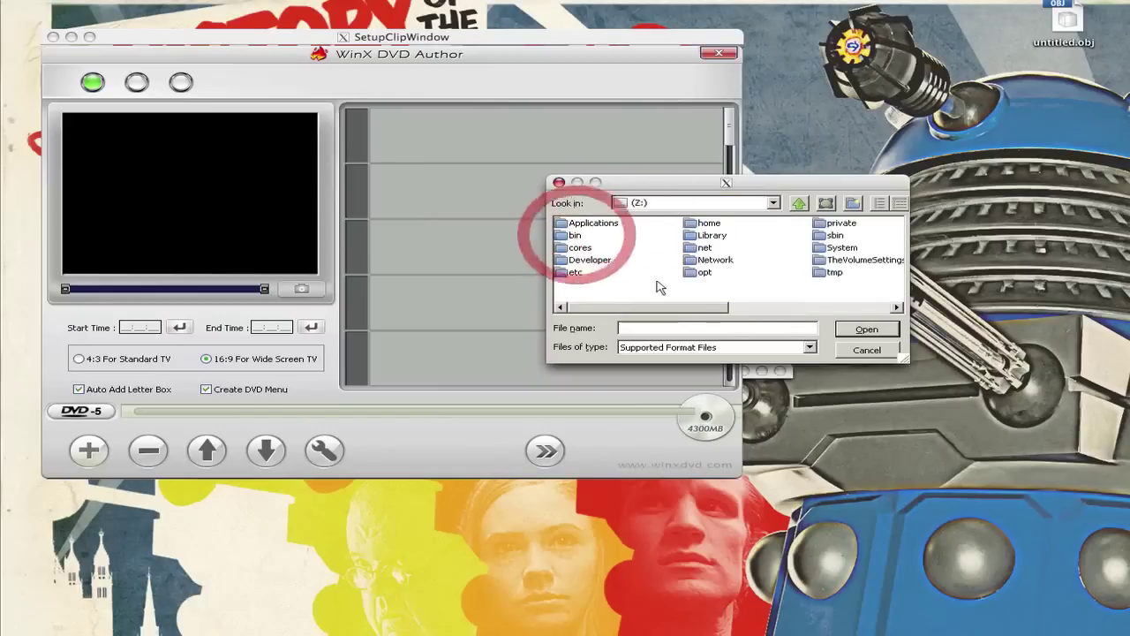
Step: Add FILE0001.MOV from Z:/Users/…/Movies/10Jan10PoolFreeze to the project
click(843, 309)
double_click(711, 224)
double_click(584, 236)
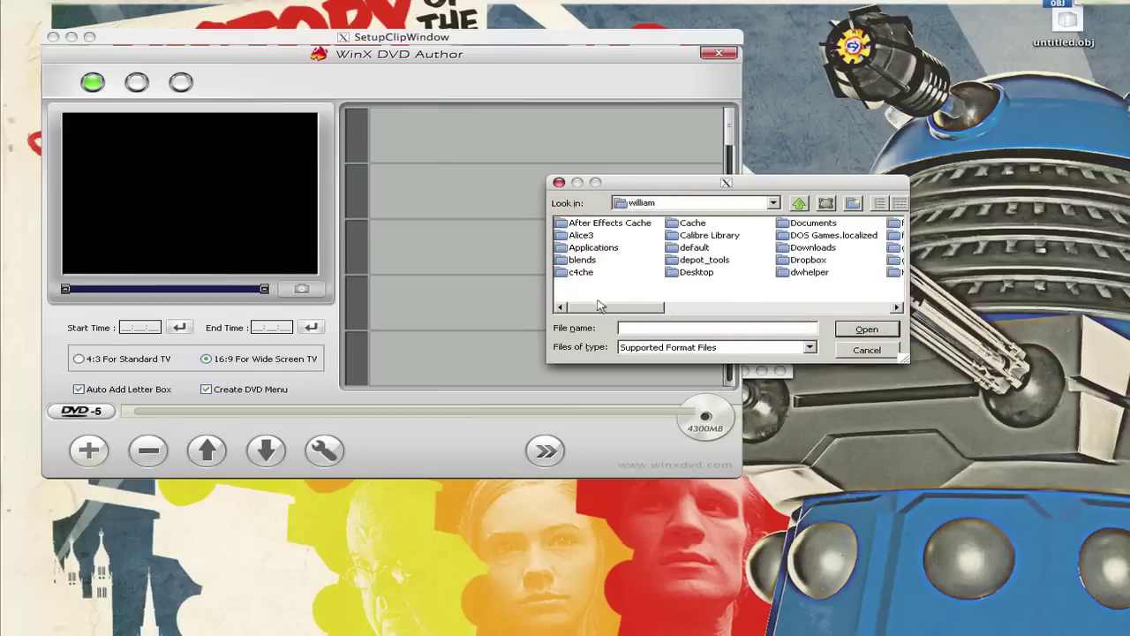
drag(604, 308, 746, 309)
double_click(790, 235)
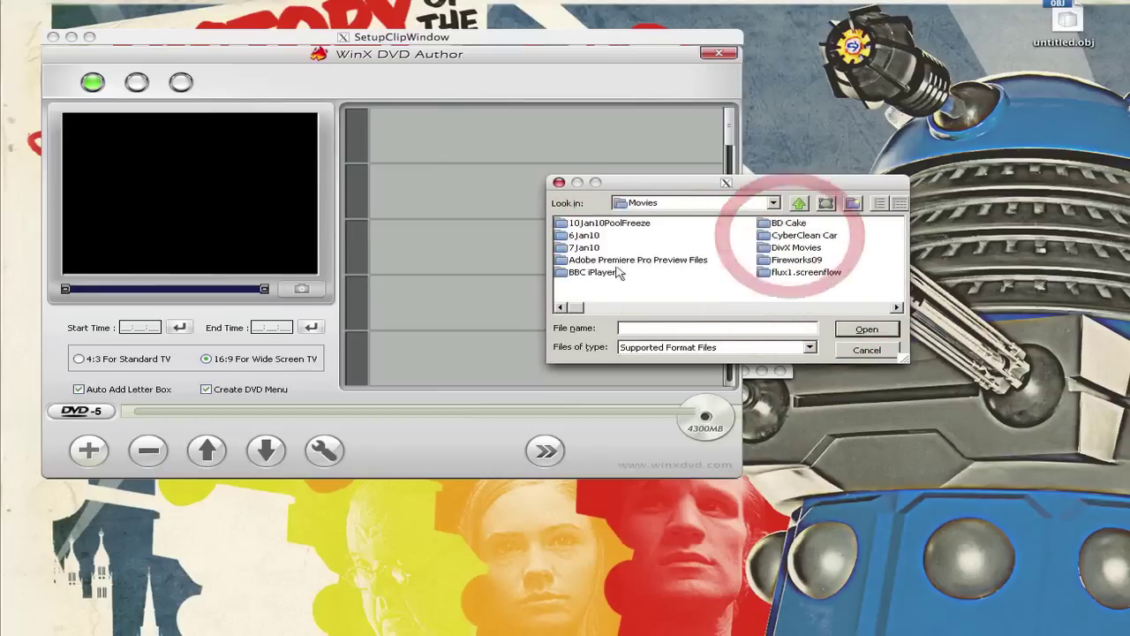
double_click(599, 223)
double_click(592, 235)
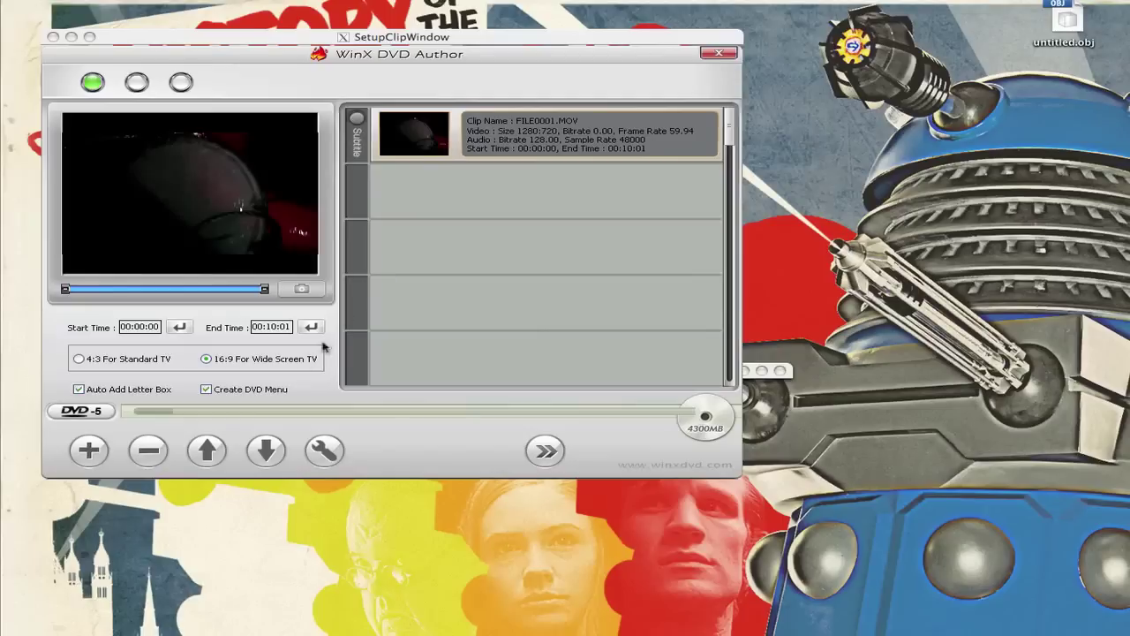
click(205, 390)
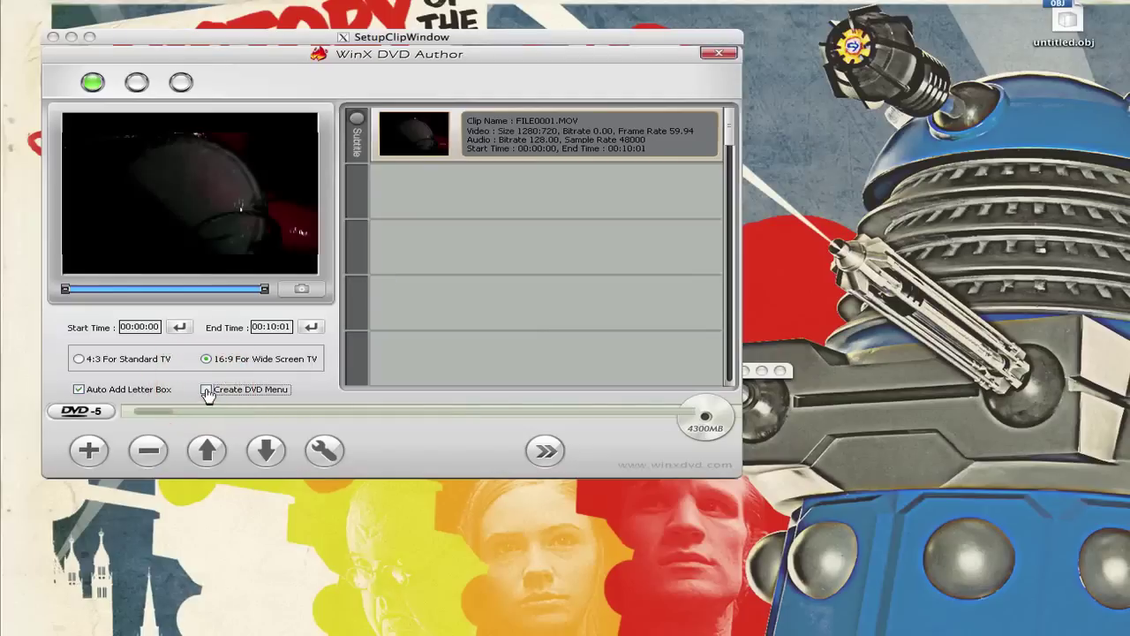
click(206, 389)
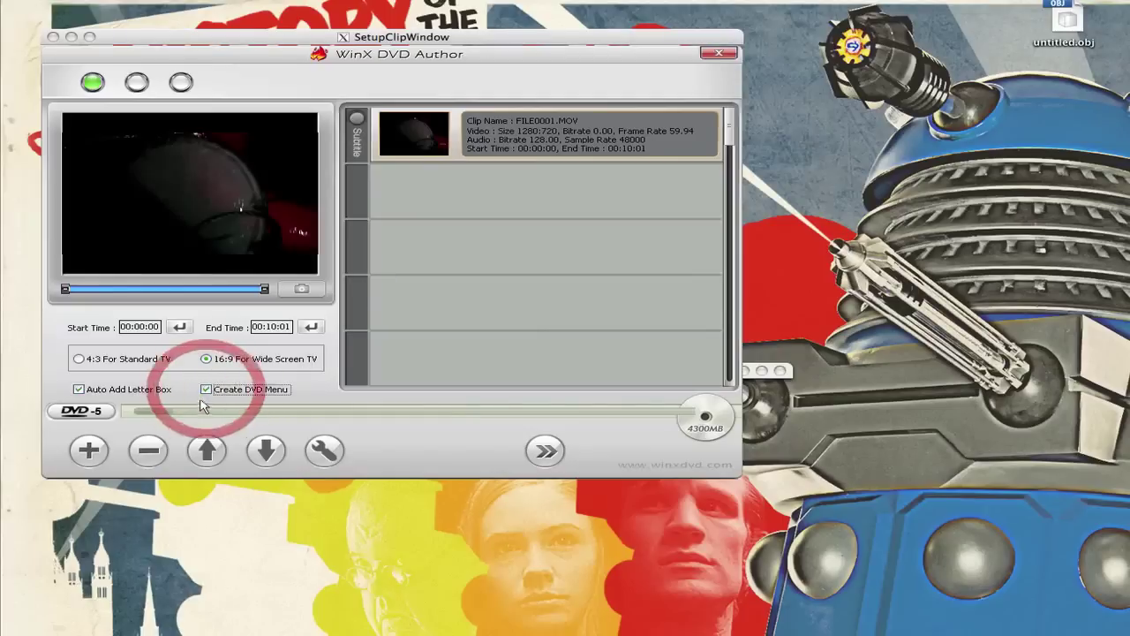
click(79, 389)
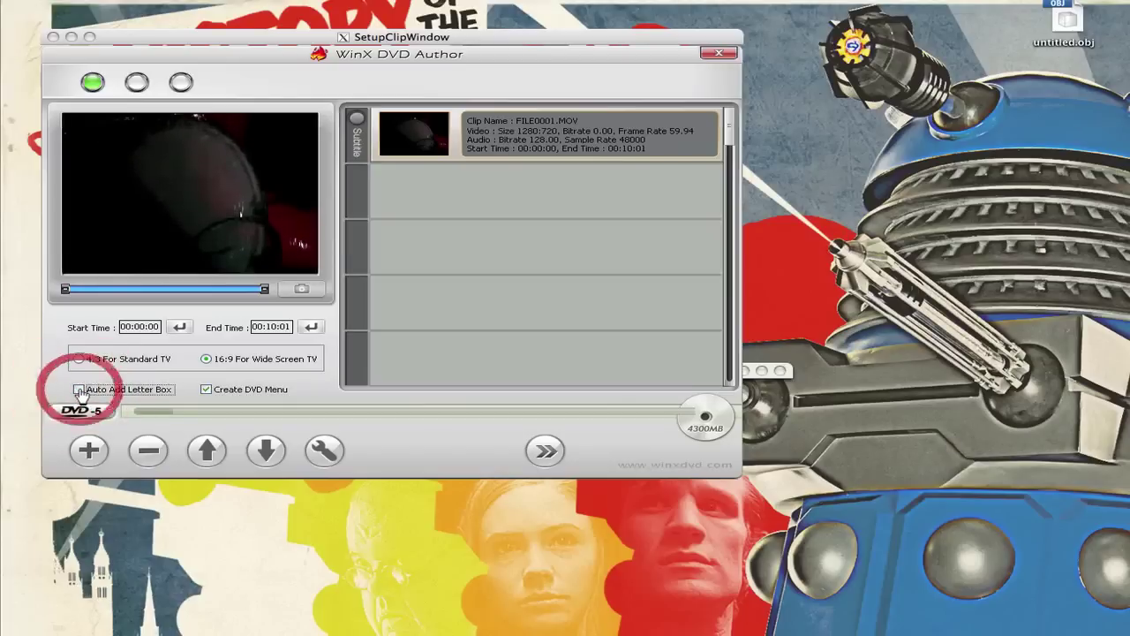
click(78, 390)
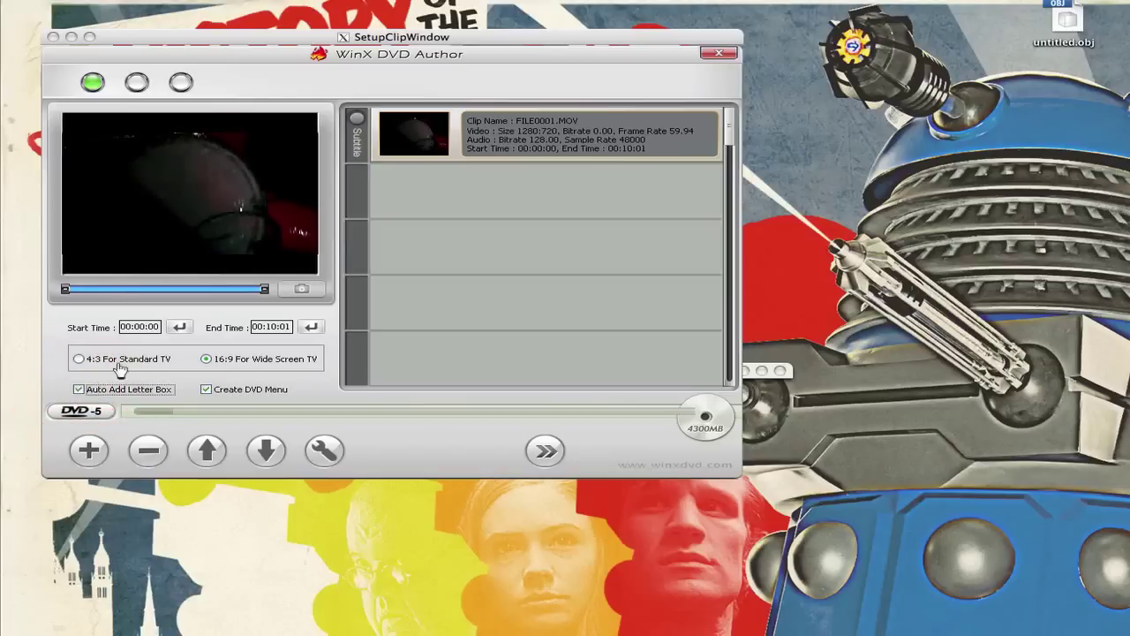
click(103, 390)
click(102, 390)
mouse_move(66, 291)
mouse_down()
mouse_move(85, 293)
mouse_move(61, 292)
mouse_up()
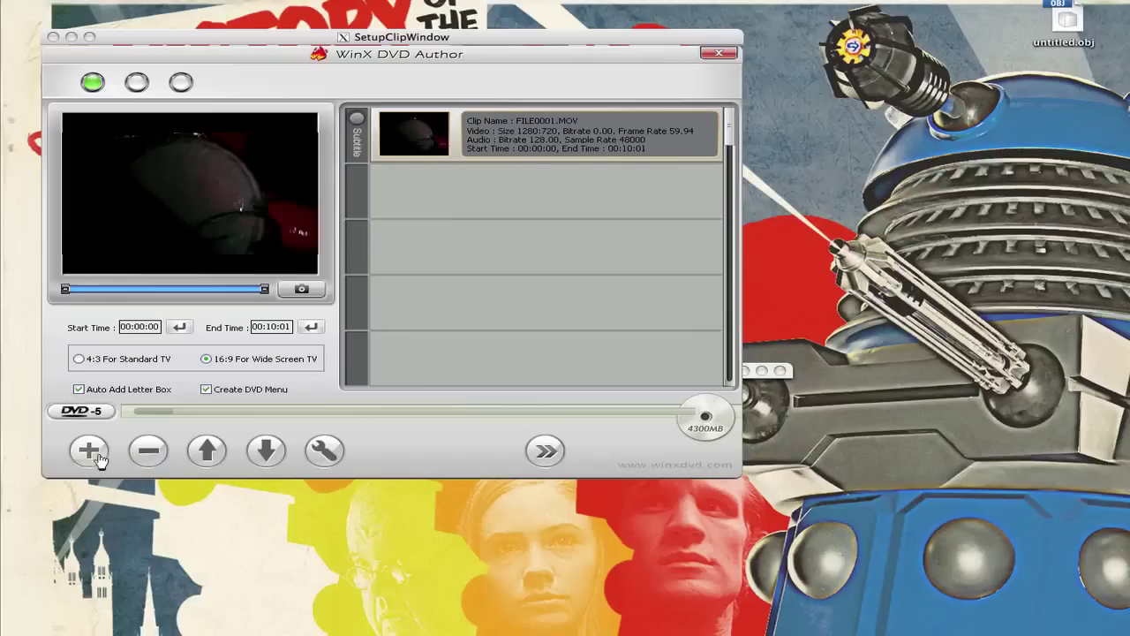
Step: Move on to menu design and try the red, blue and yellow roses title menu backgrounds
click(544, 452)
drag(570, 86, 253, 40)
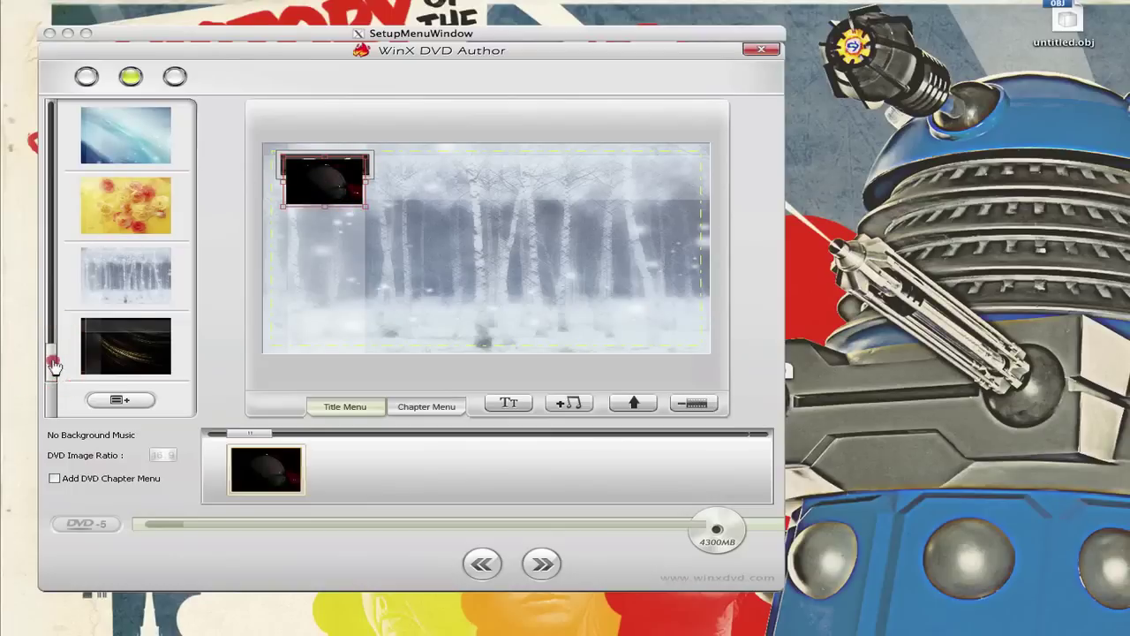
scroll(55, 358, up, 3)
click(128, 201)
click(137, 288)
click(148, 358)
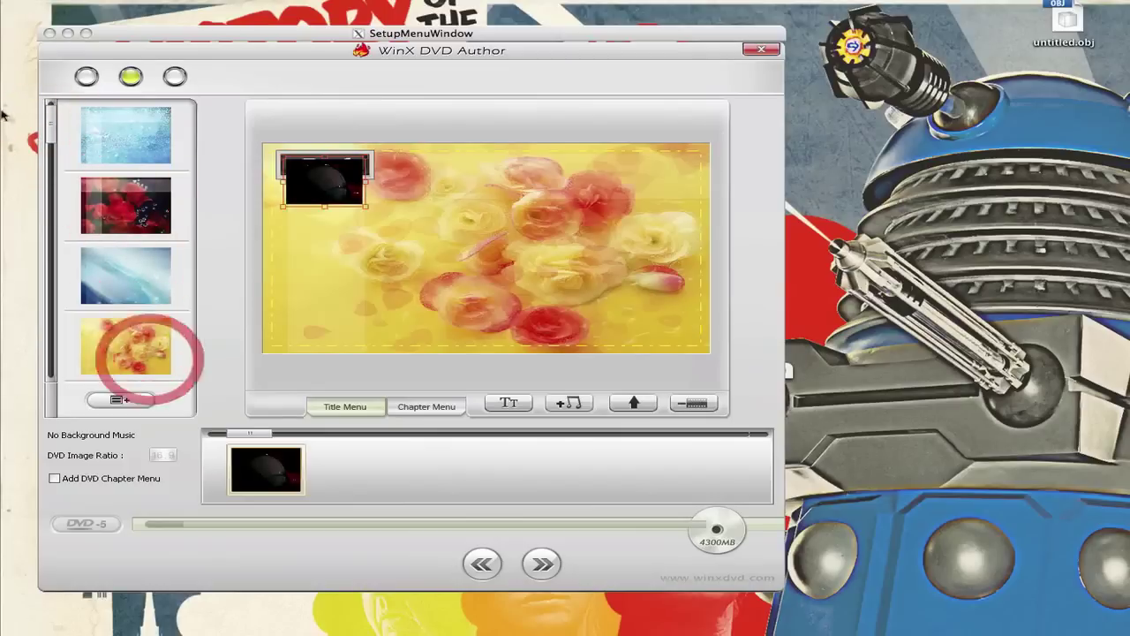
click(54, 312)
drag(55, 312, 56, 374)
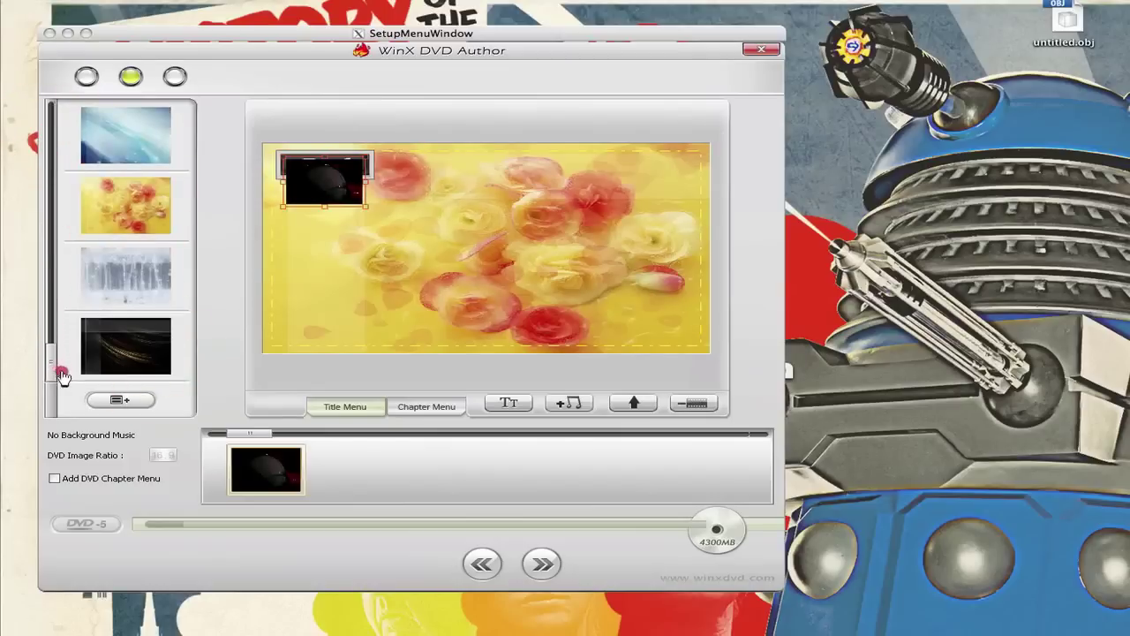
Step: Use the snowy forest background, with Back button bottom-left and clip thumbnail top-left
click(123, 264)
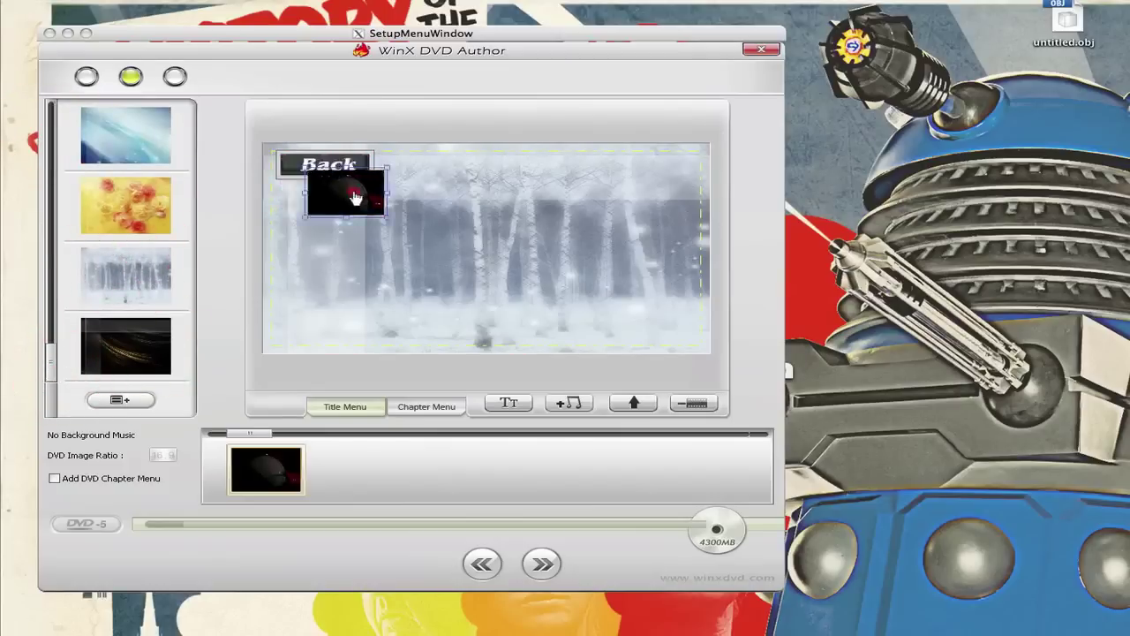
drag(313, 161, 313, 309)
drag(453, 198, 305, 195)
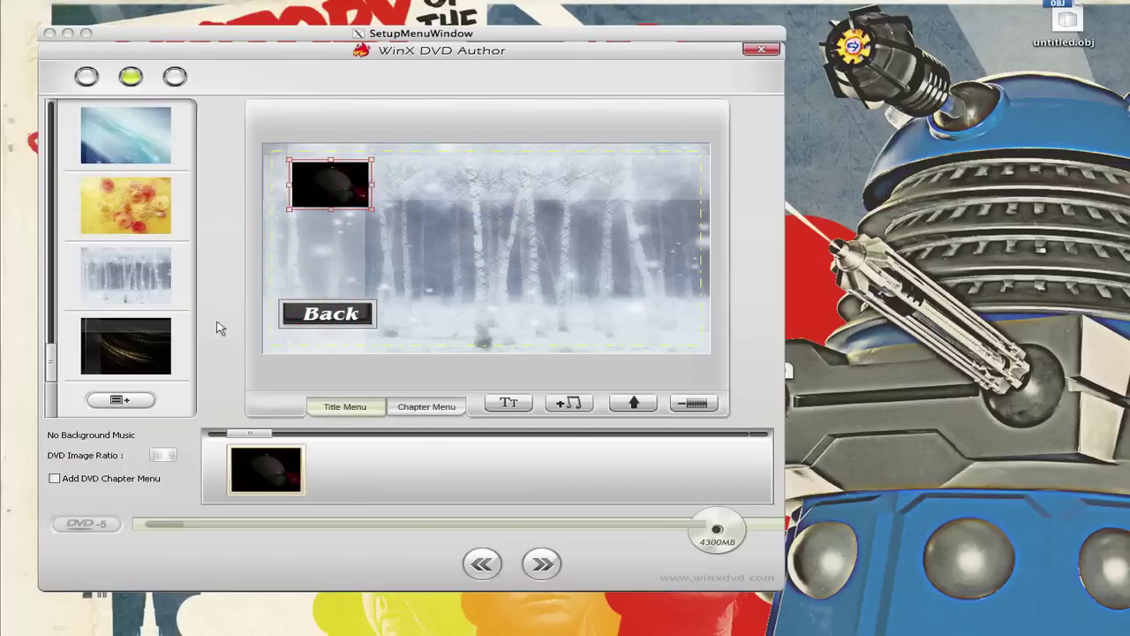
Step: Add a chapter menu, nudge the title thumbnail up-left and set the Back button slightly lower
click(97, 478)
drag(346, 186, 334, 180)
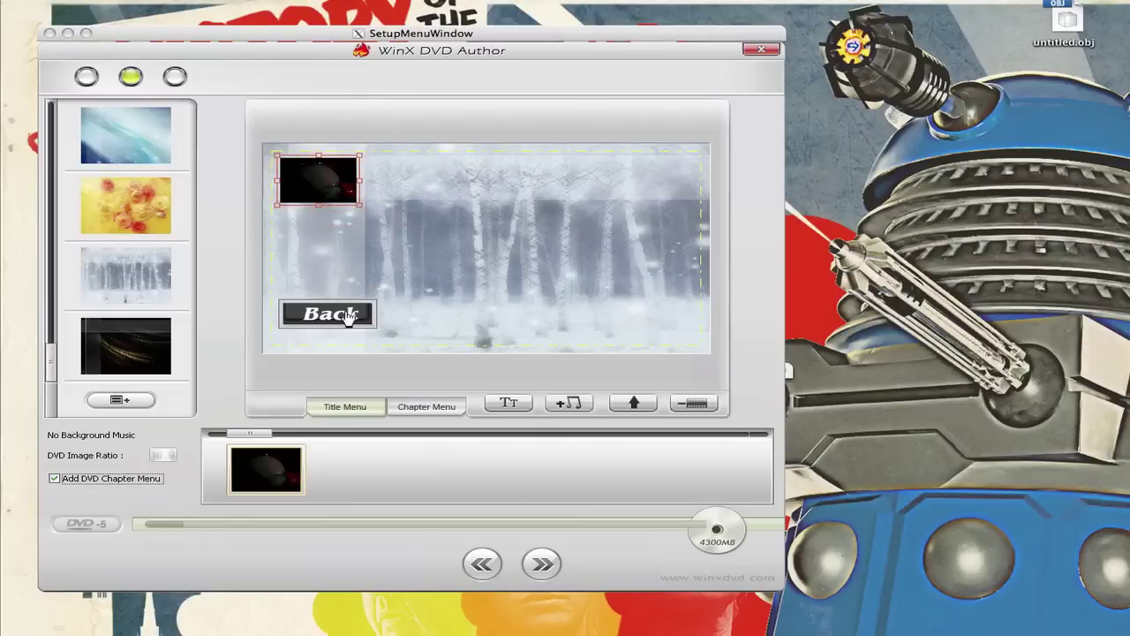
drag(349, 318, 347, 304)
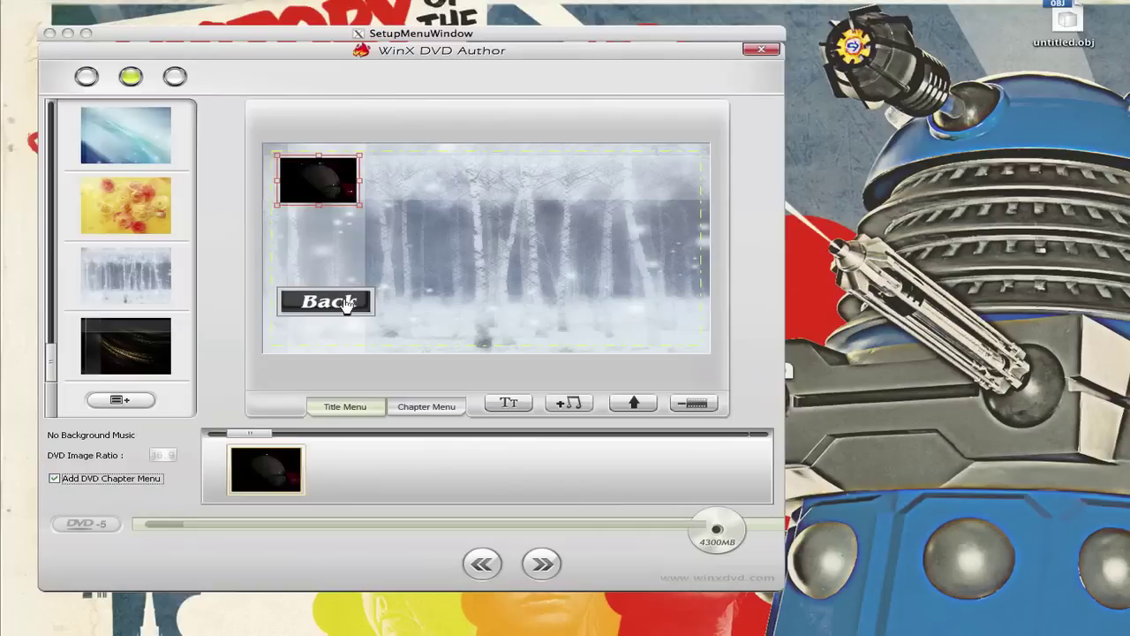
click(304, 168)
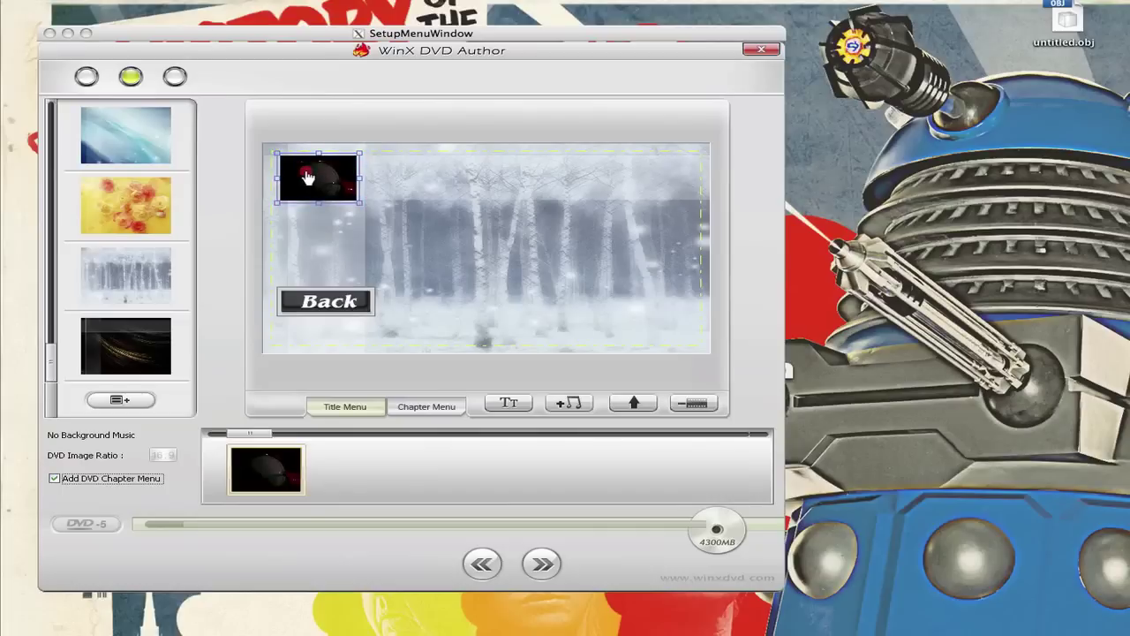
click(307, 177)
drag(346, 300, 347, 316)
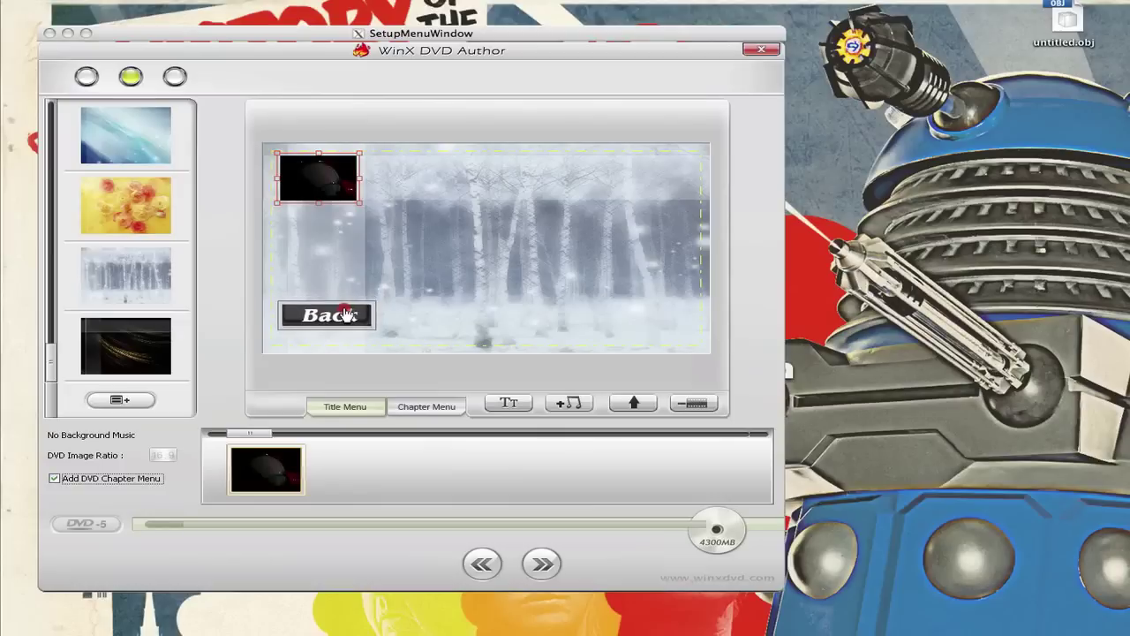
click(314, 188)
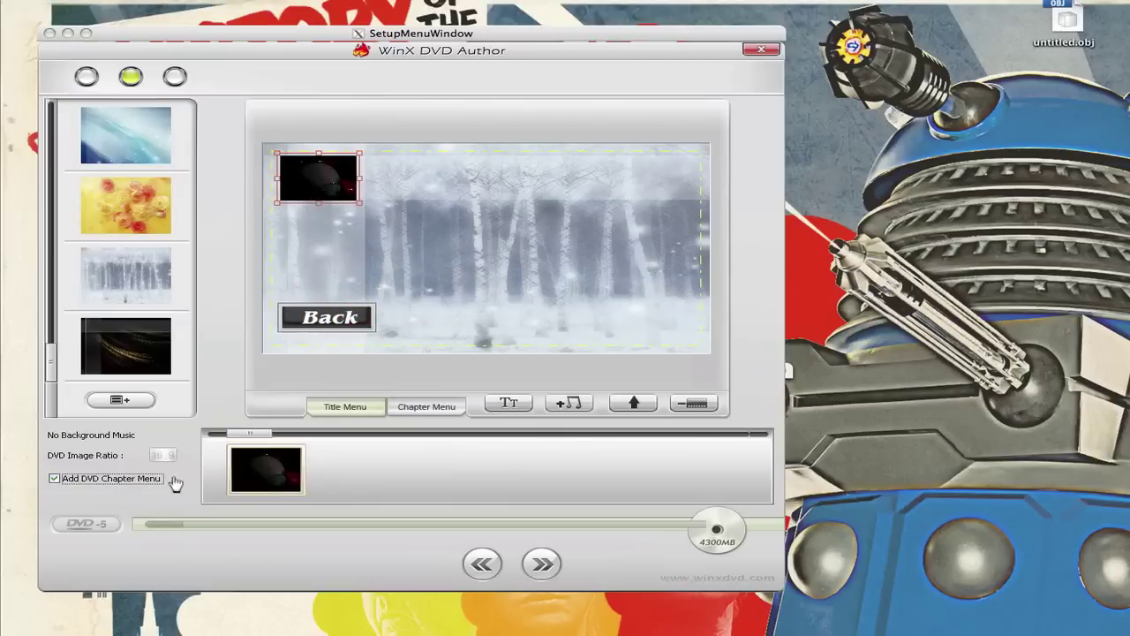
Step: Give the chapter menu the yellow roses background and adjust the second chapter thumbnail
click(427, 406)
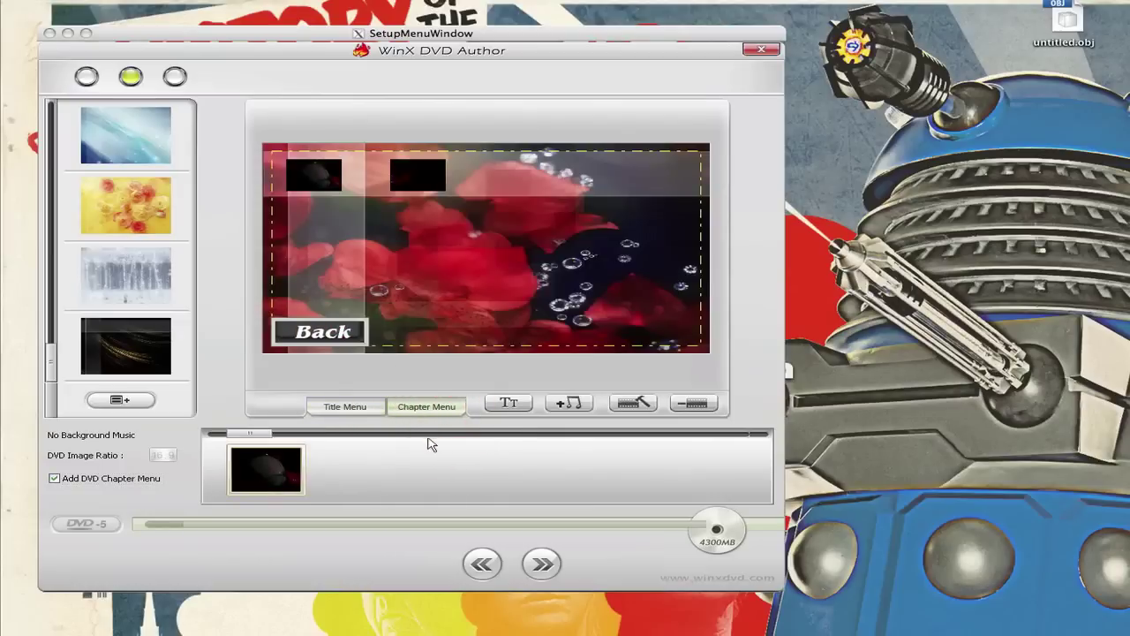
click(122, 212)
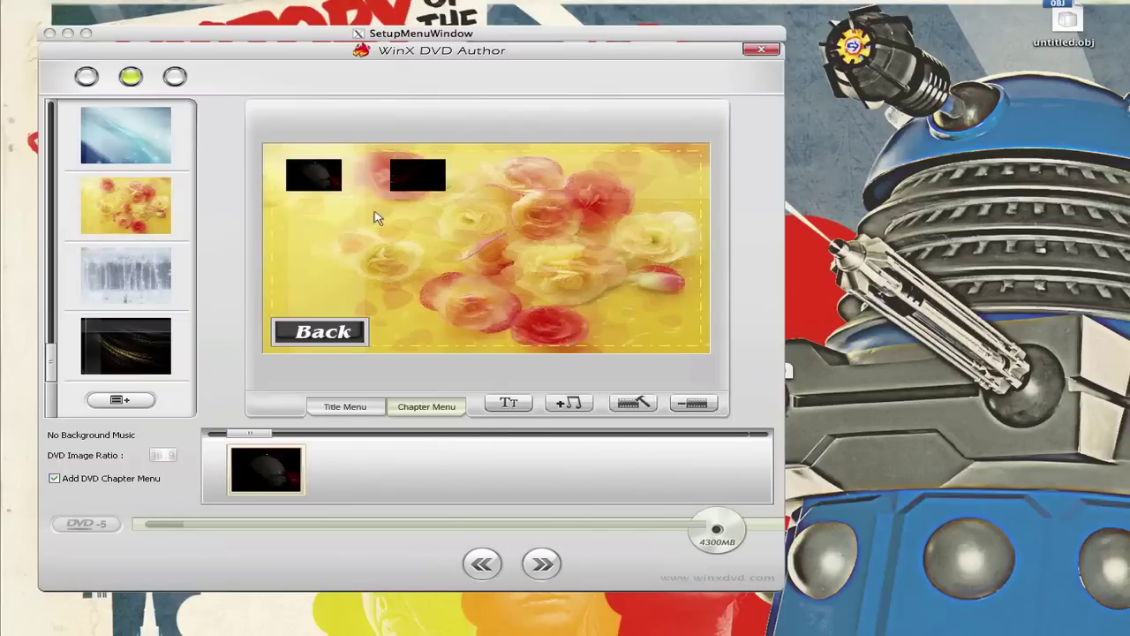
mouse_move(403, 172)
mouse_down()
mouse_move(410, 183)
mouse_move(422, 176)
mouse_up()
click(333, 192)
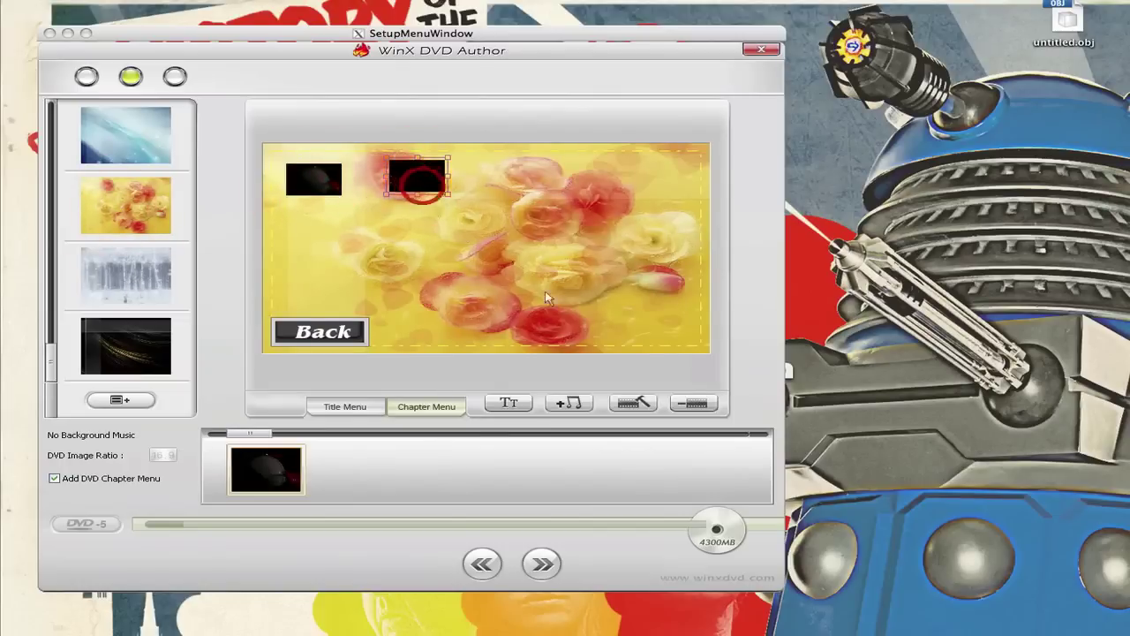
Step: Auto-split the video into 3 chapters in the chapter setup
click(634, 404)
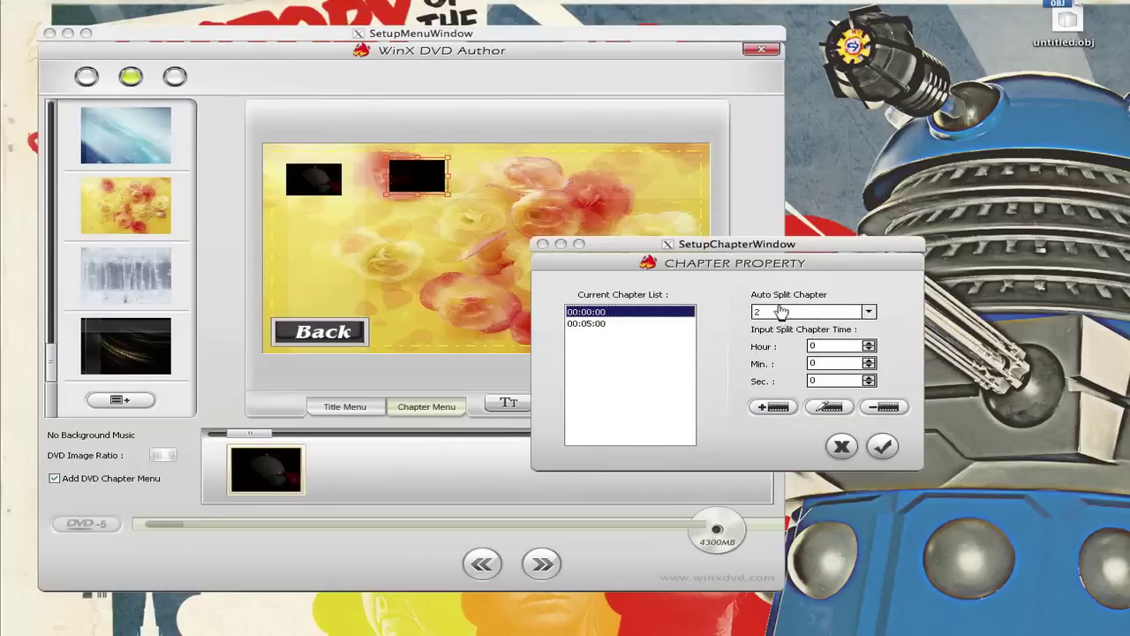
click(868, 312)
click(838, 334)
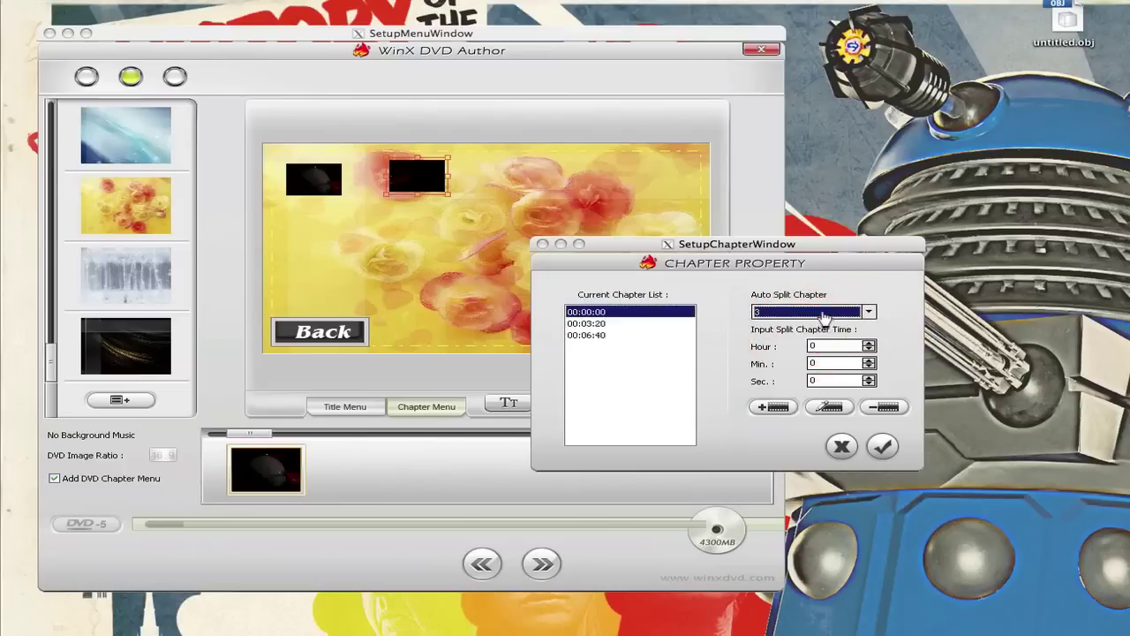
click(882, 446)
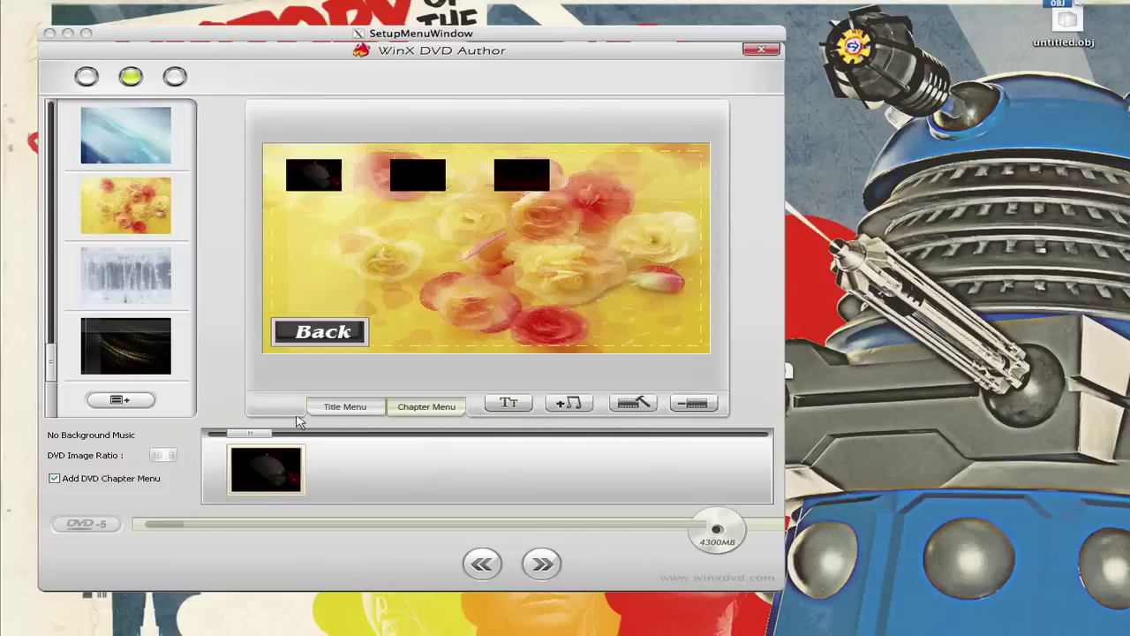
click(120, 400)
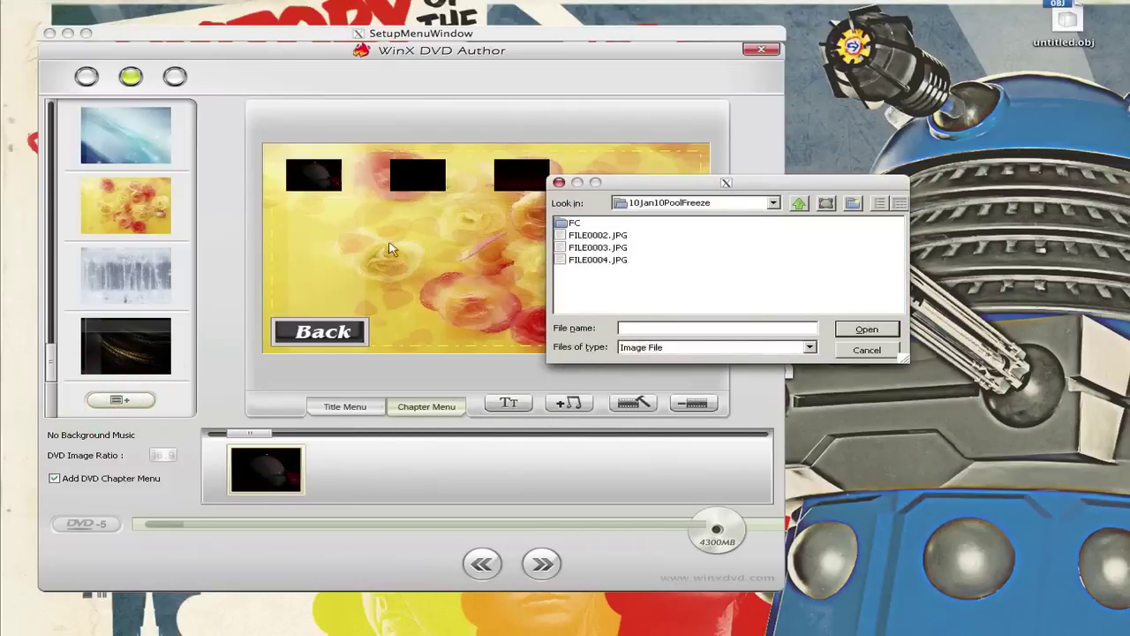
click(678, 347)
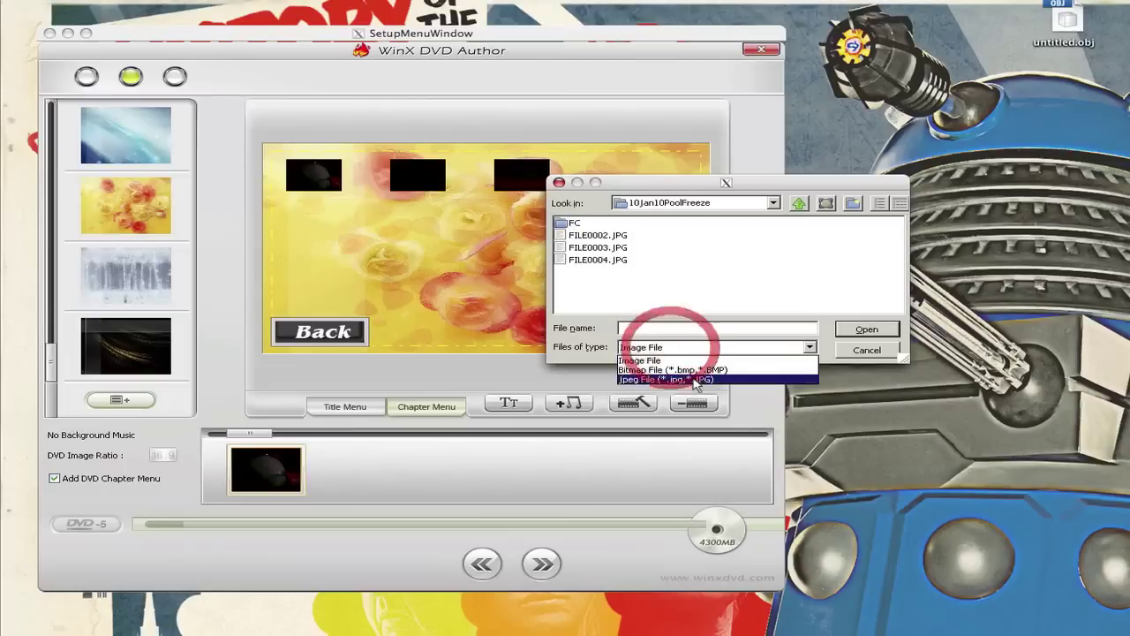
click(799, 346)
click(865, 349)
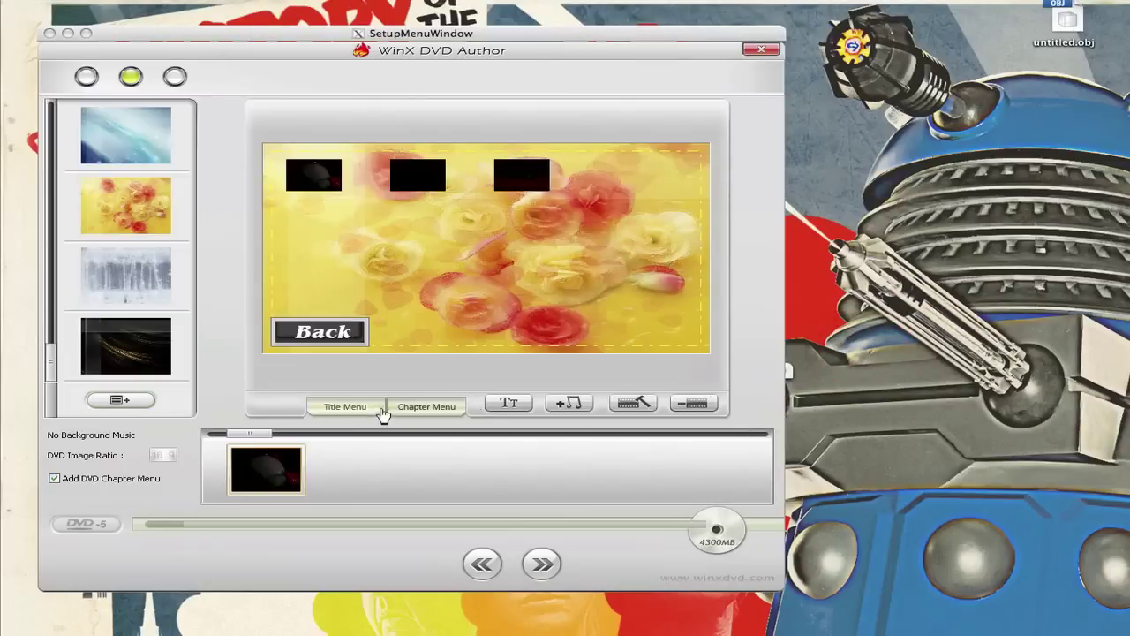
click(540, 563)
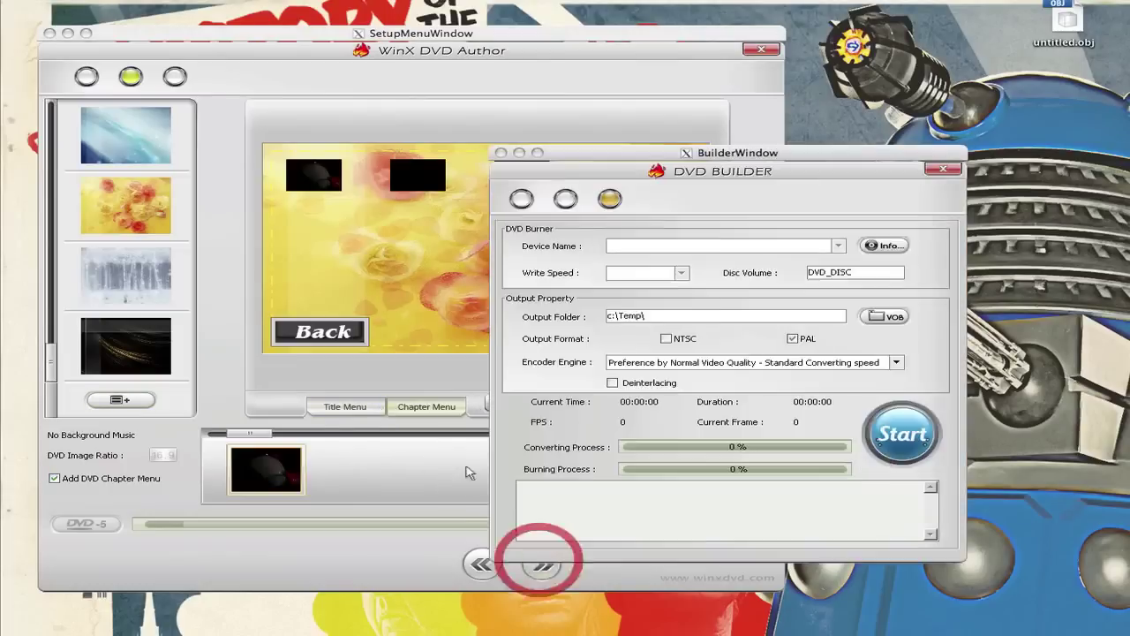
drag(657, 170, 332, 82)
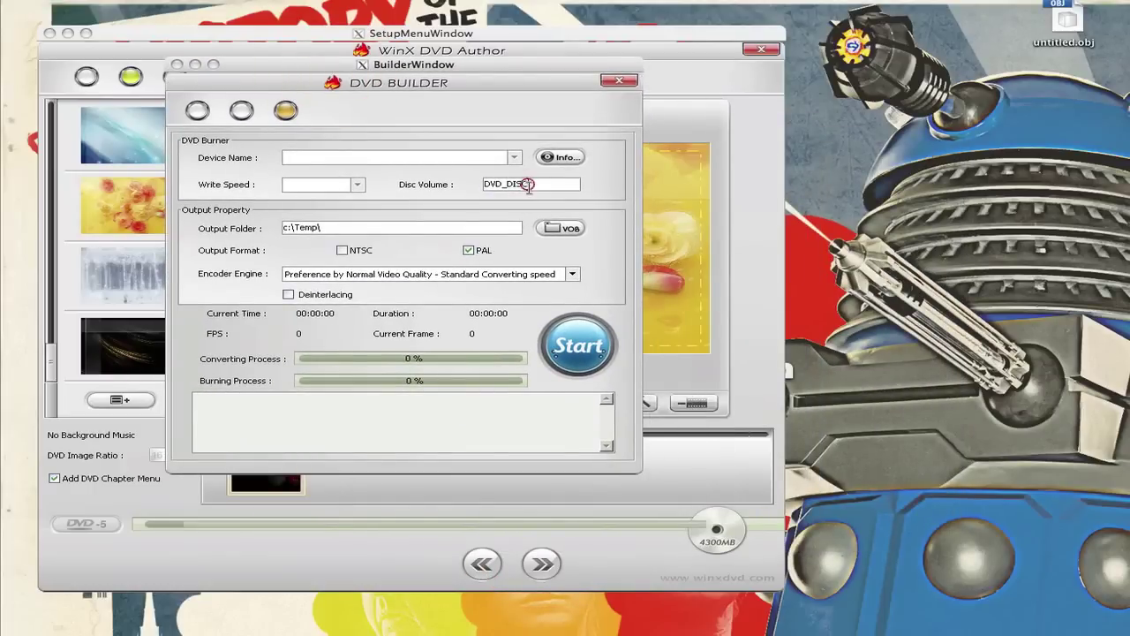
click(315, 226)
click(572, 274)
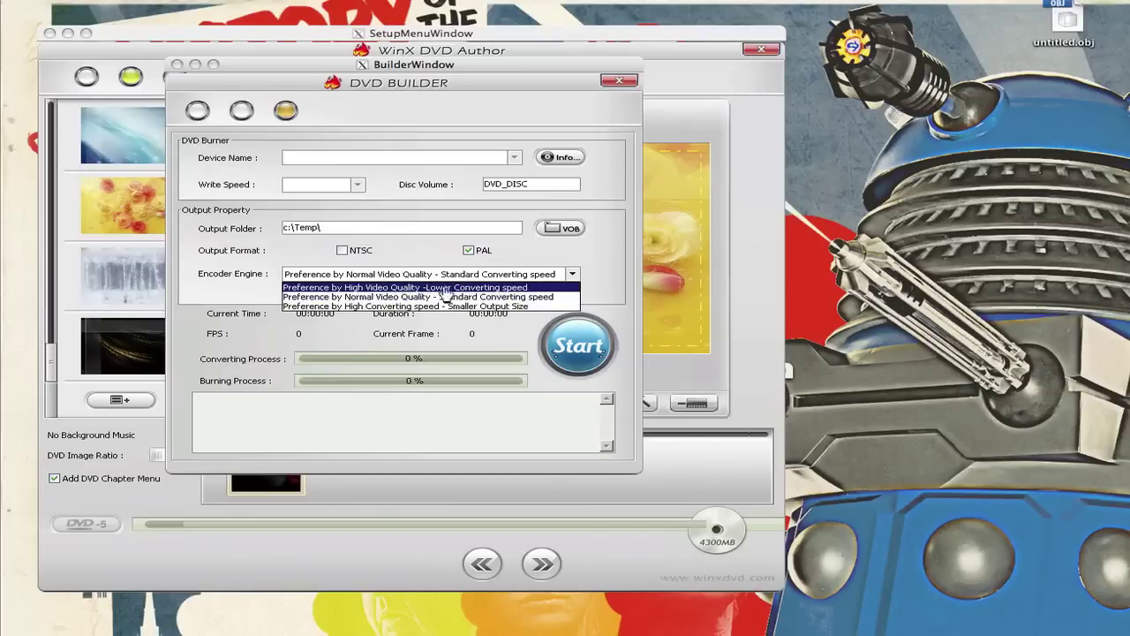
click(573, 254)
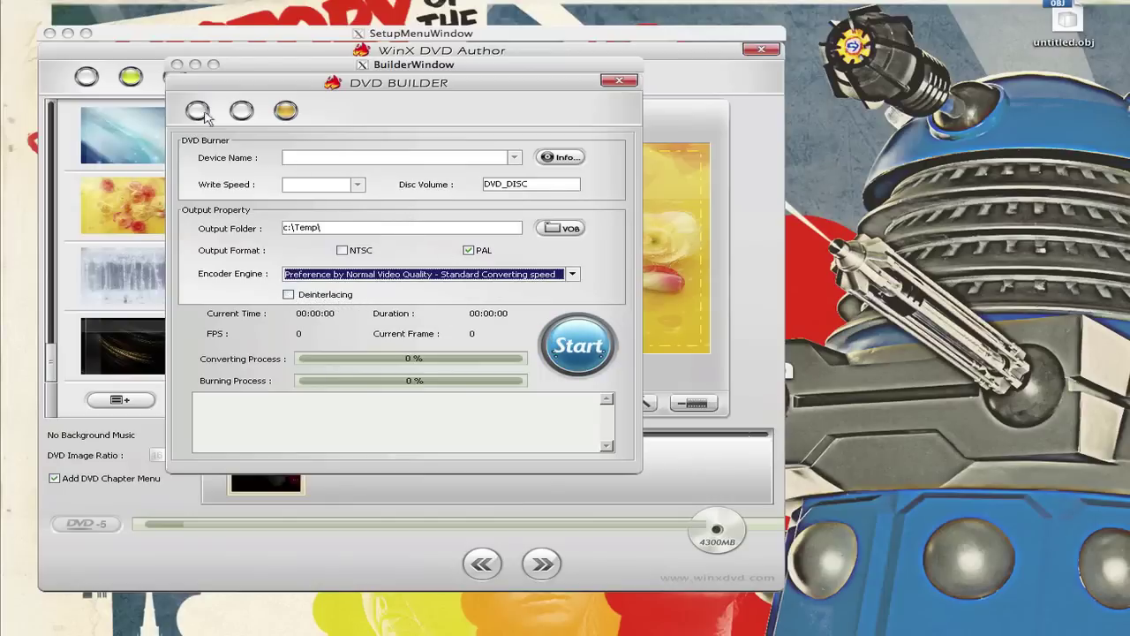
click(176, 65)
click(619, 80)
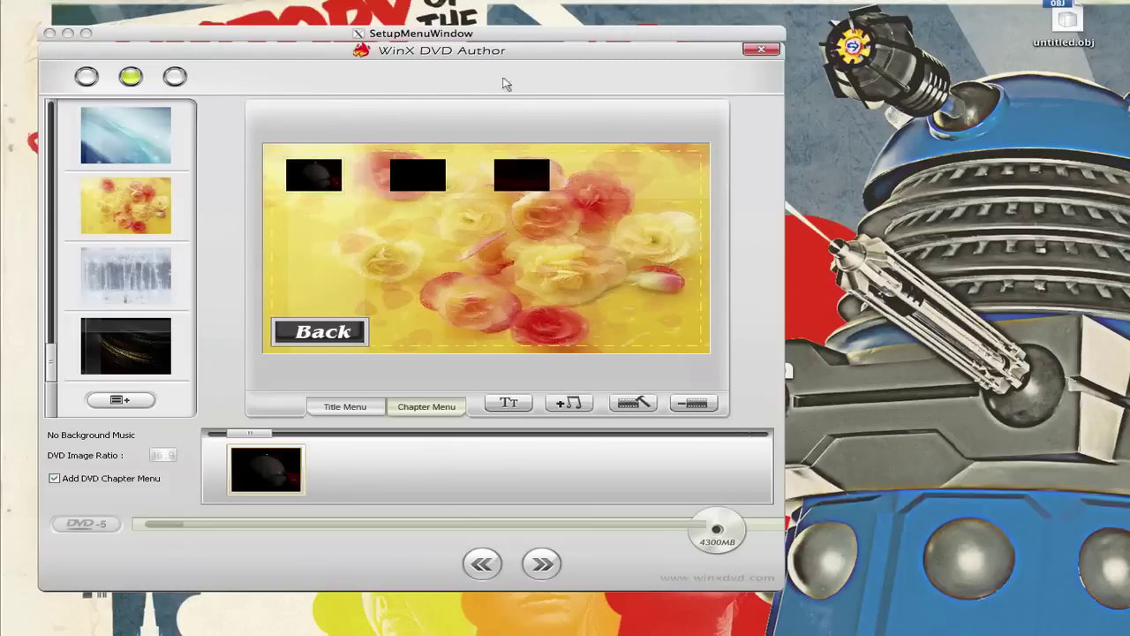
Step: Close the menu editor, then open and close the Convert Video to Vob and Vob to DVD tools
click(759, 49)
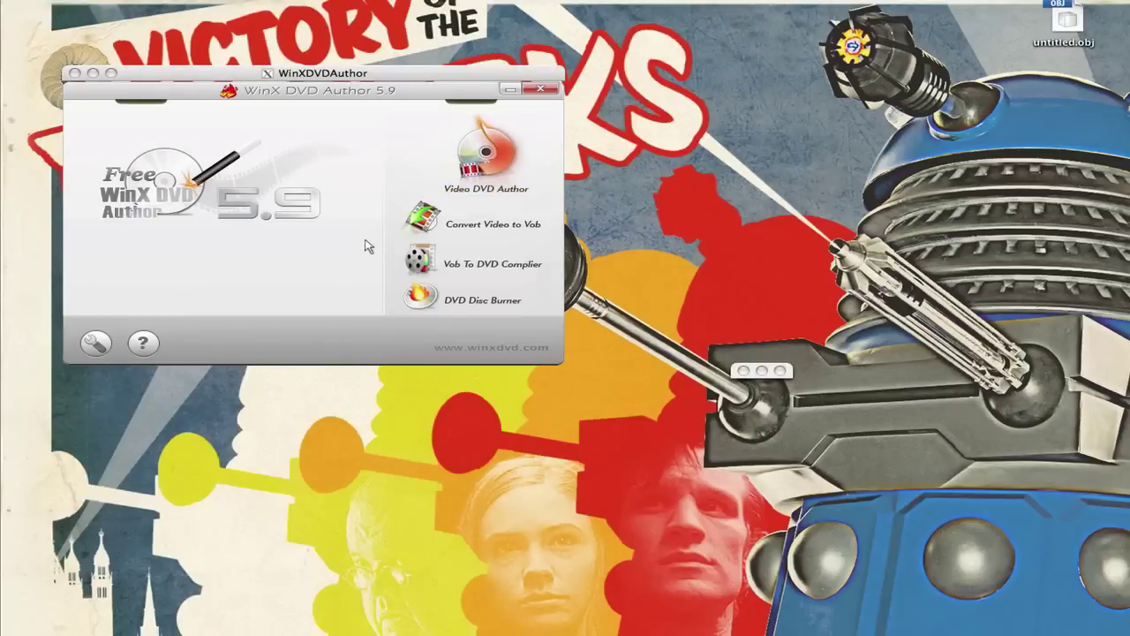
click(512, 231)
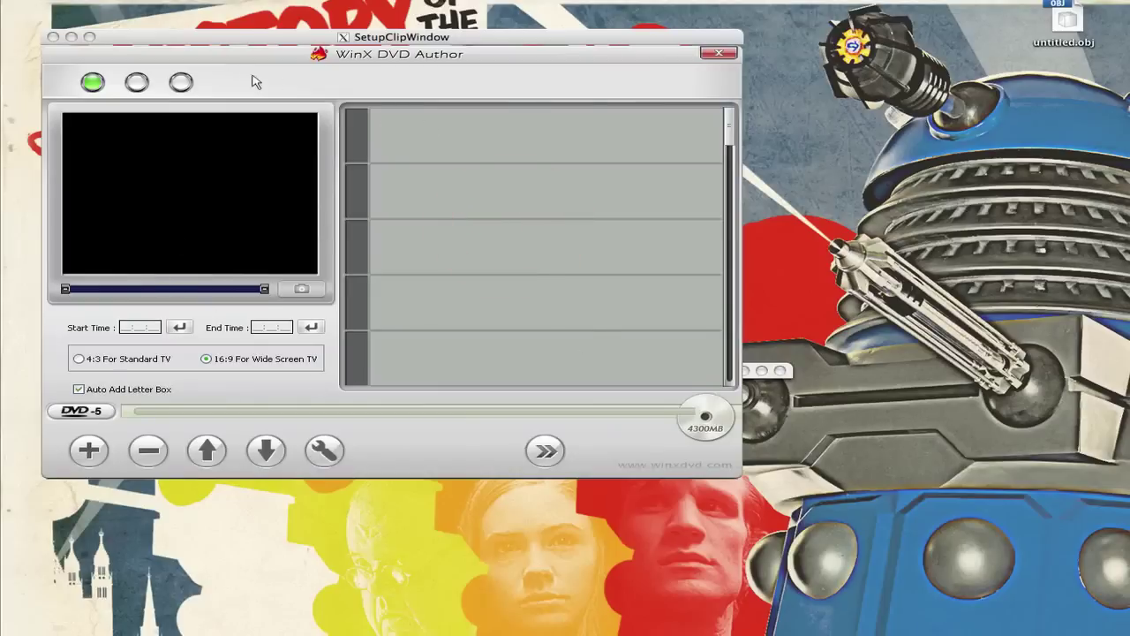
click(719, 54)
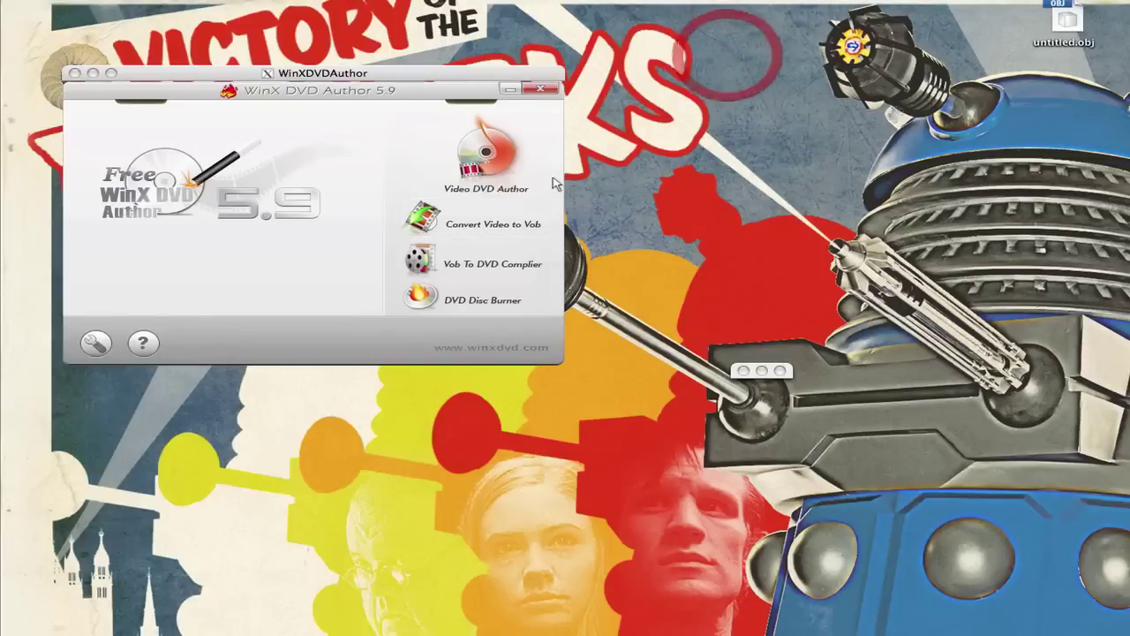
click(490, 265)
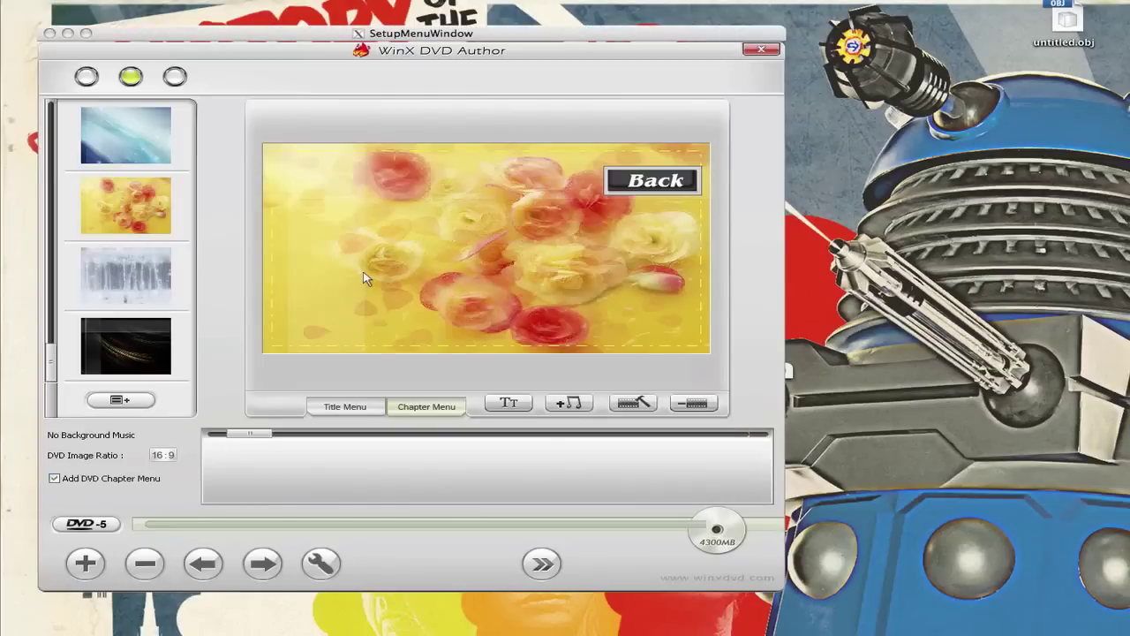
click(765, 51)
click(456, 303)
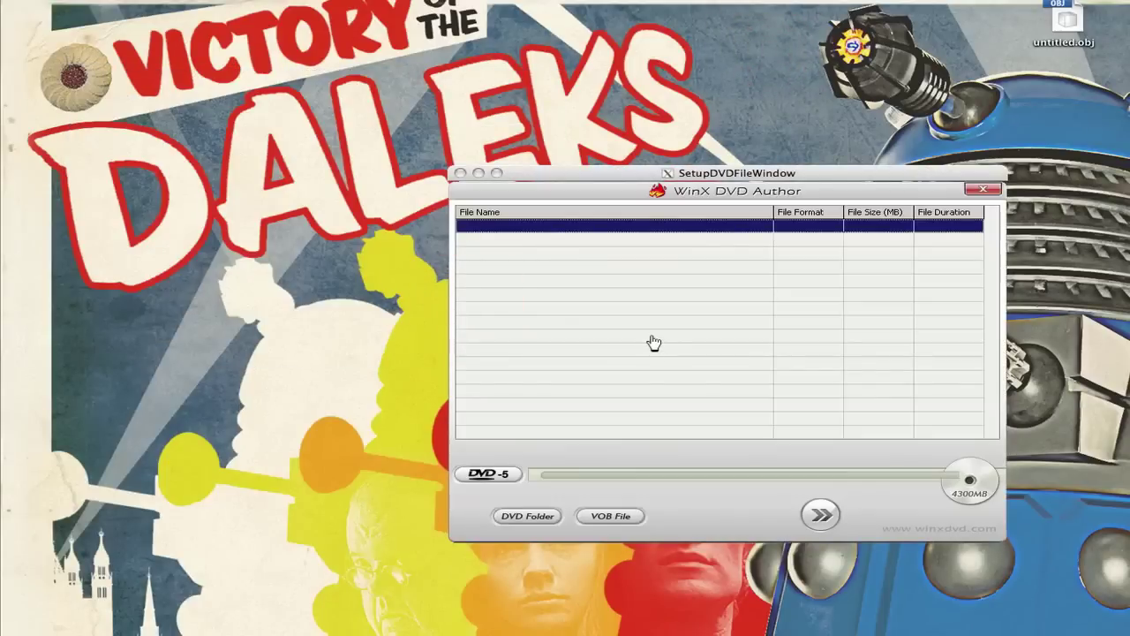
click(504, 476)
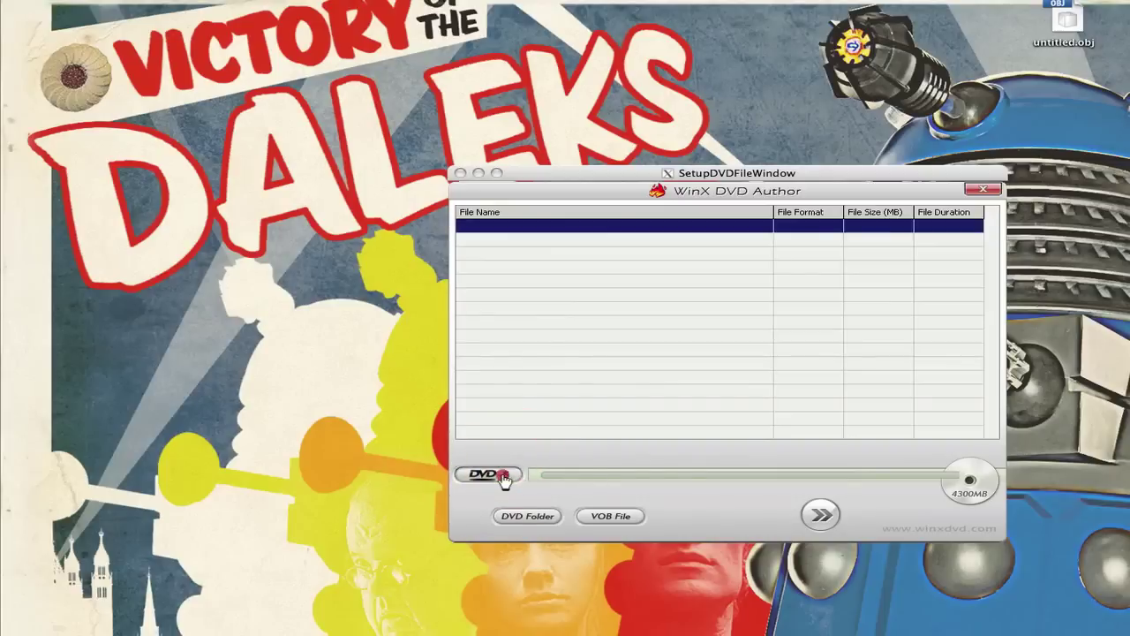
click(490, 475)
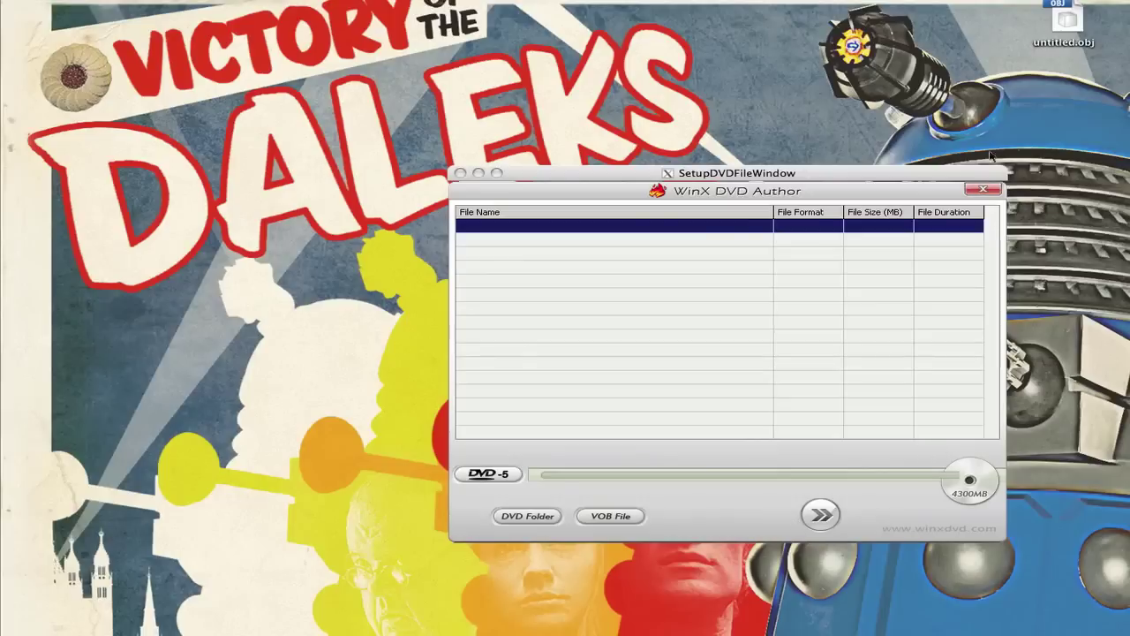
click(985, 192)
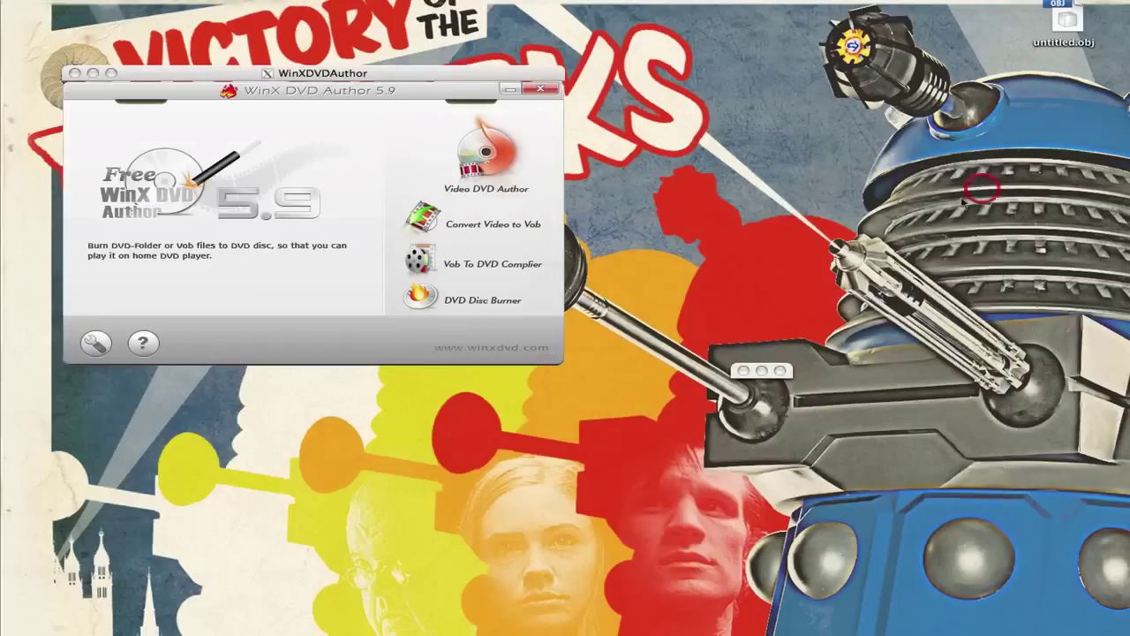
click(138, 342)
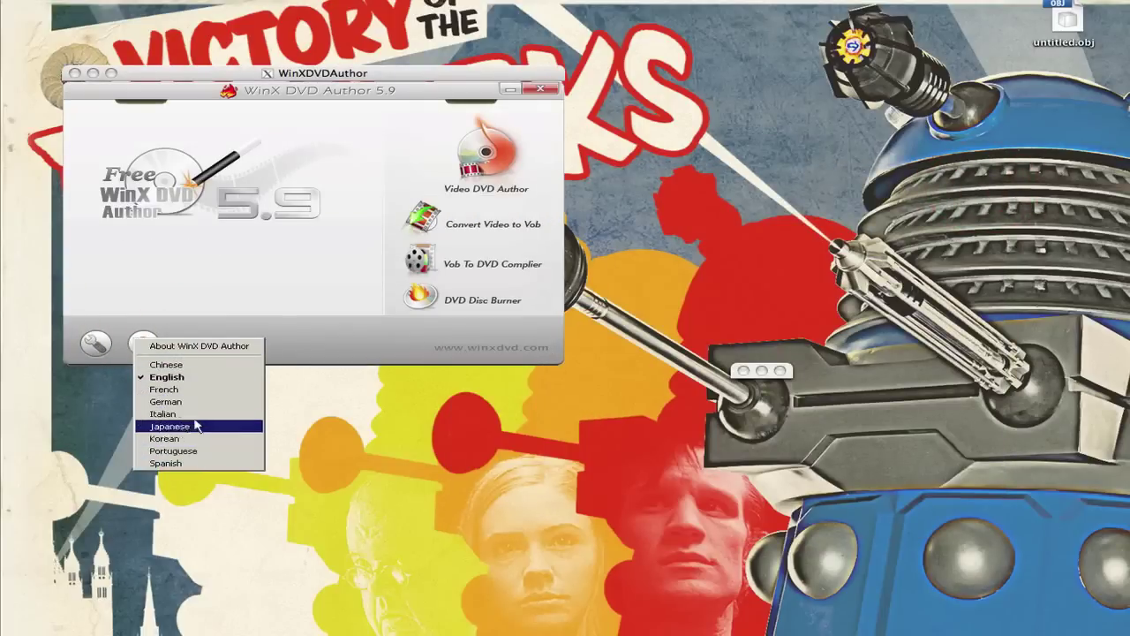
click(200, 346)
drag(669, 281, 270, 159)
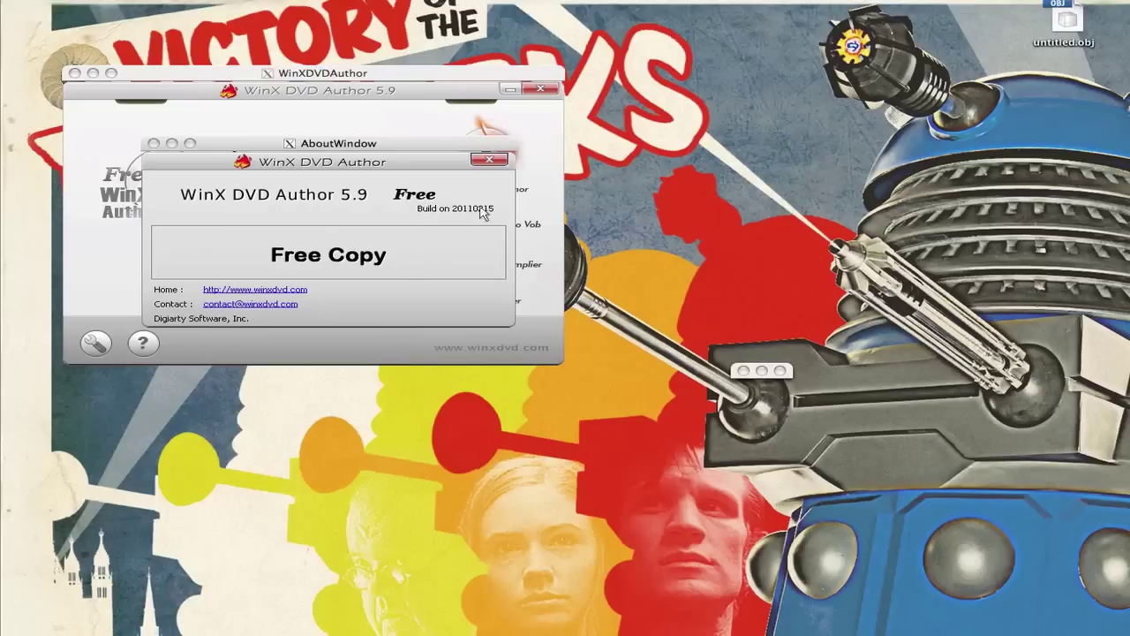
click(488, 159)
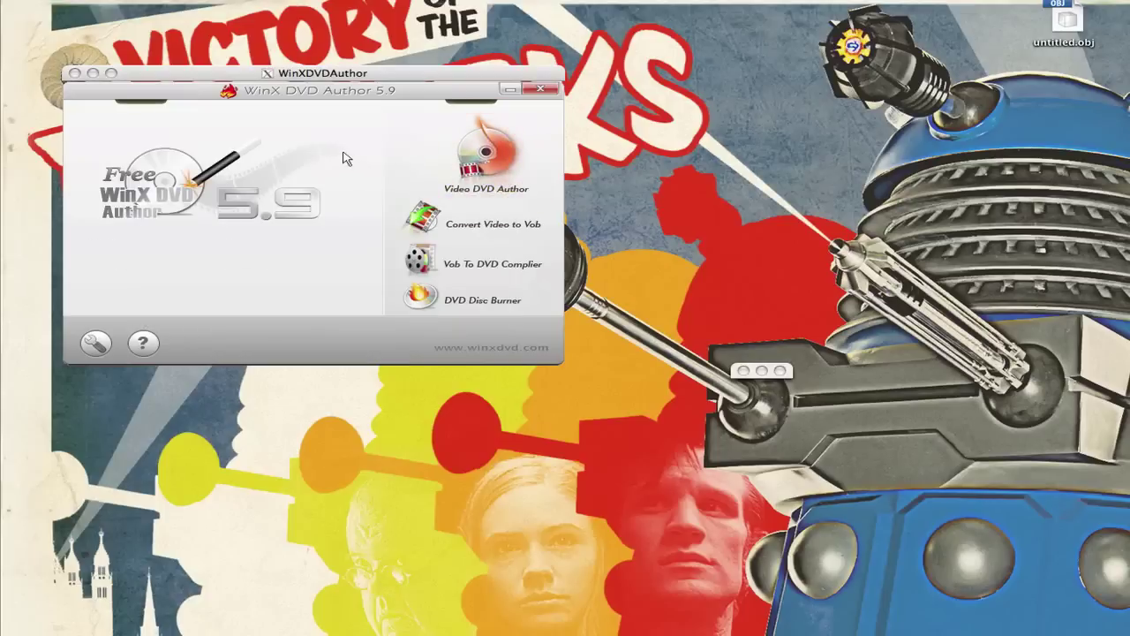
click(345, 158)
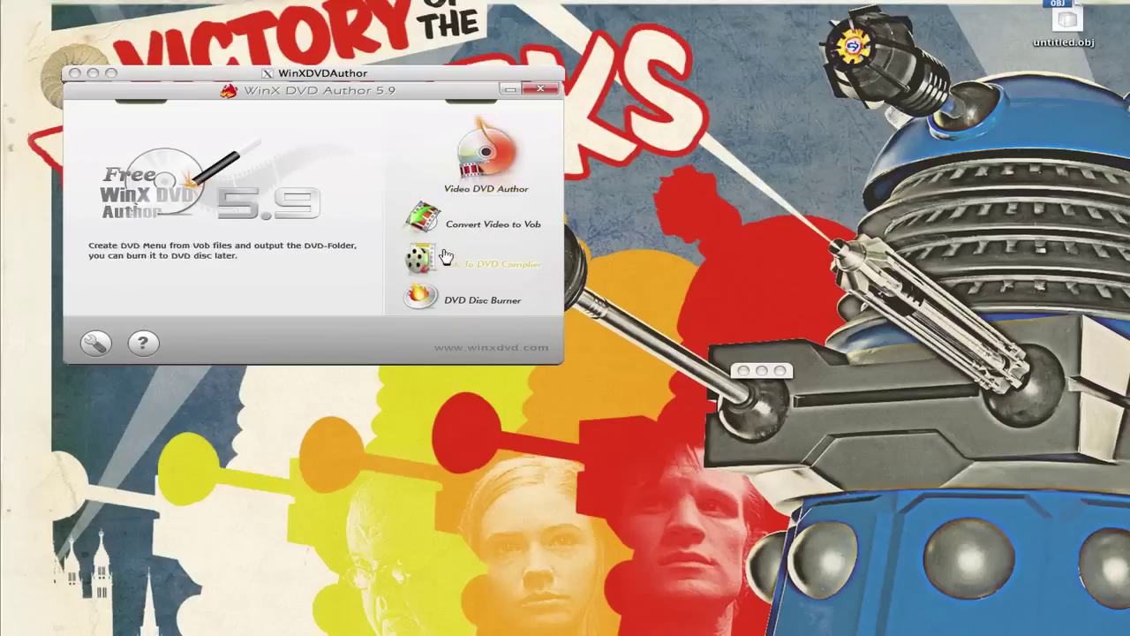